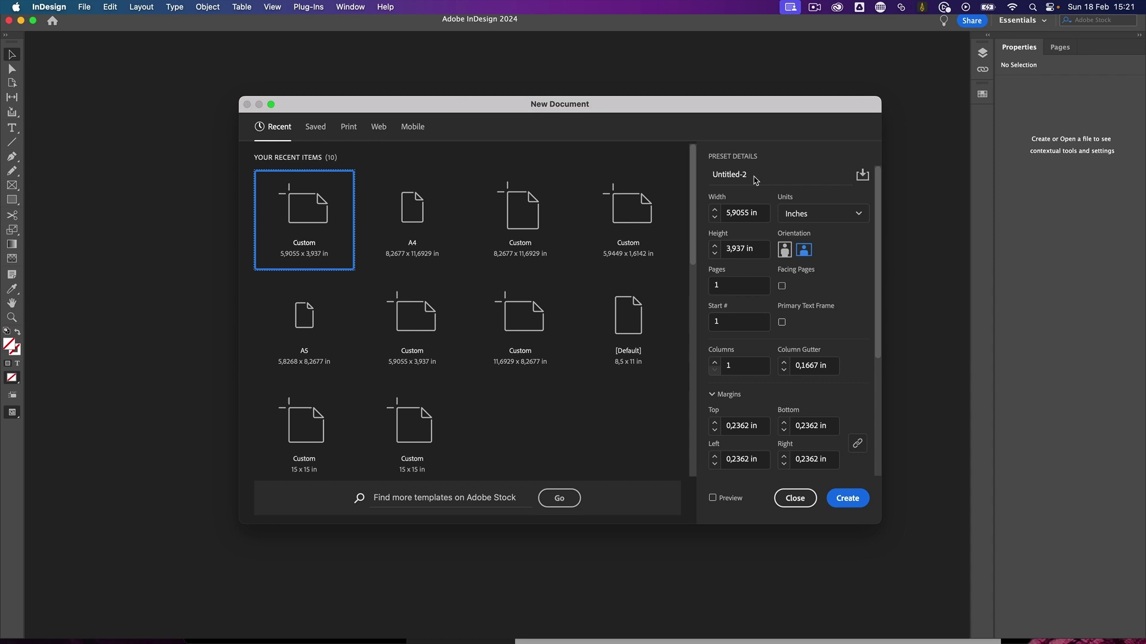
Name the new document preset 'Postcard Template' and switch its units to millimetres.
click(704, 176)
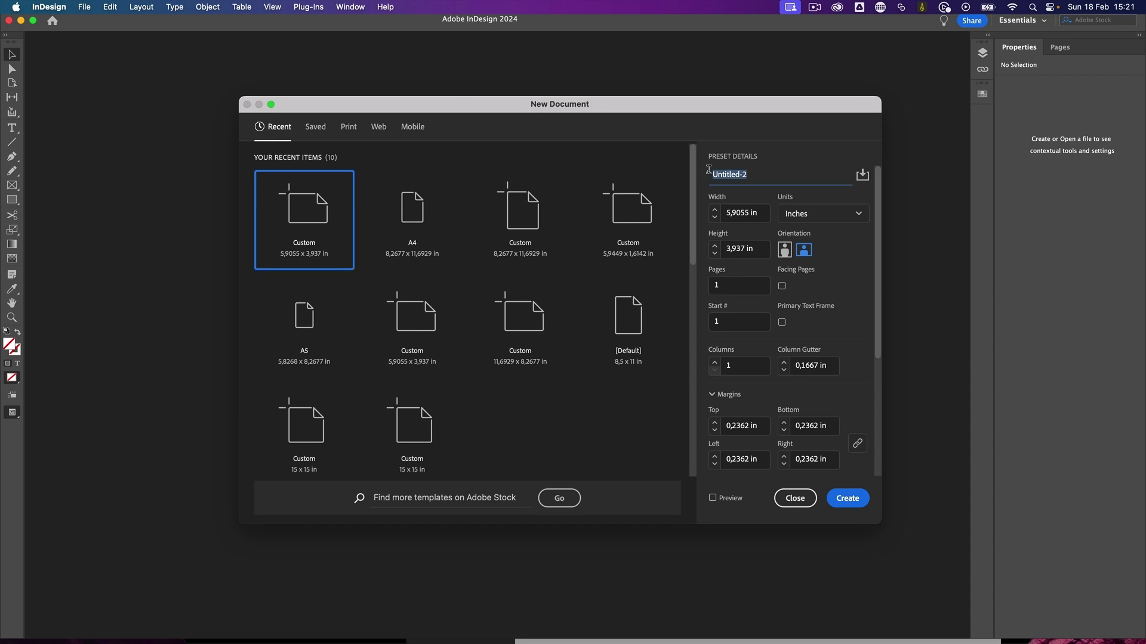
text(Postcard Template)
drag(652, 107, 632, 108)
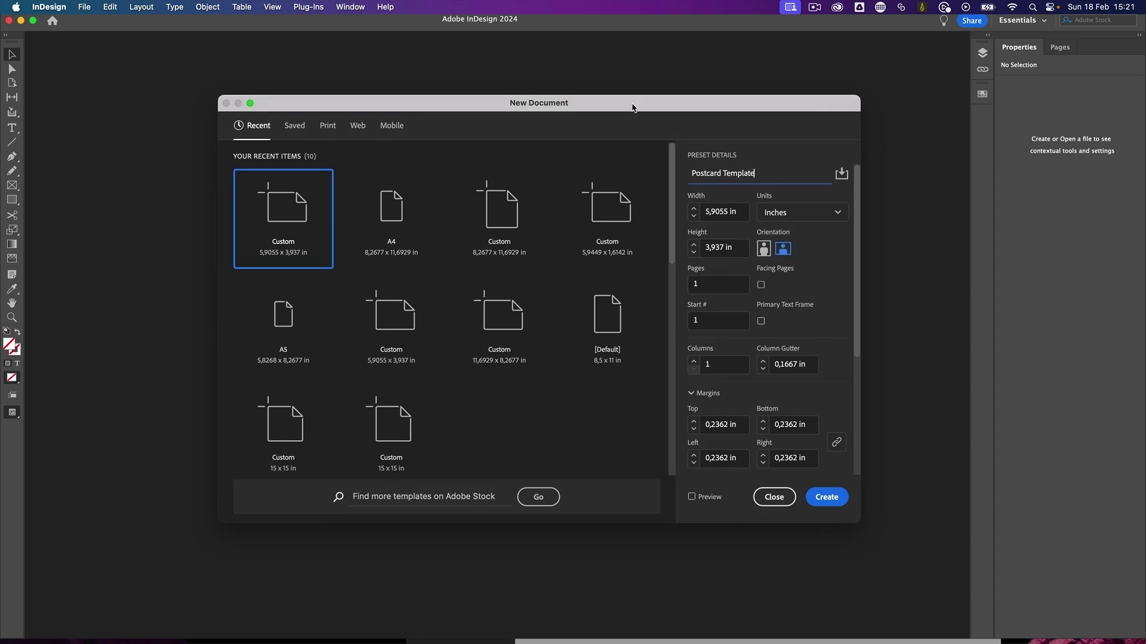
click(834, 216)
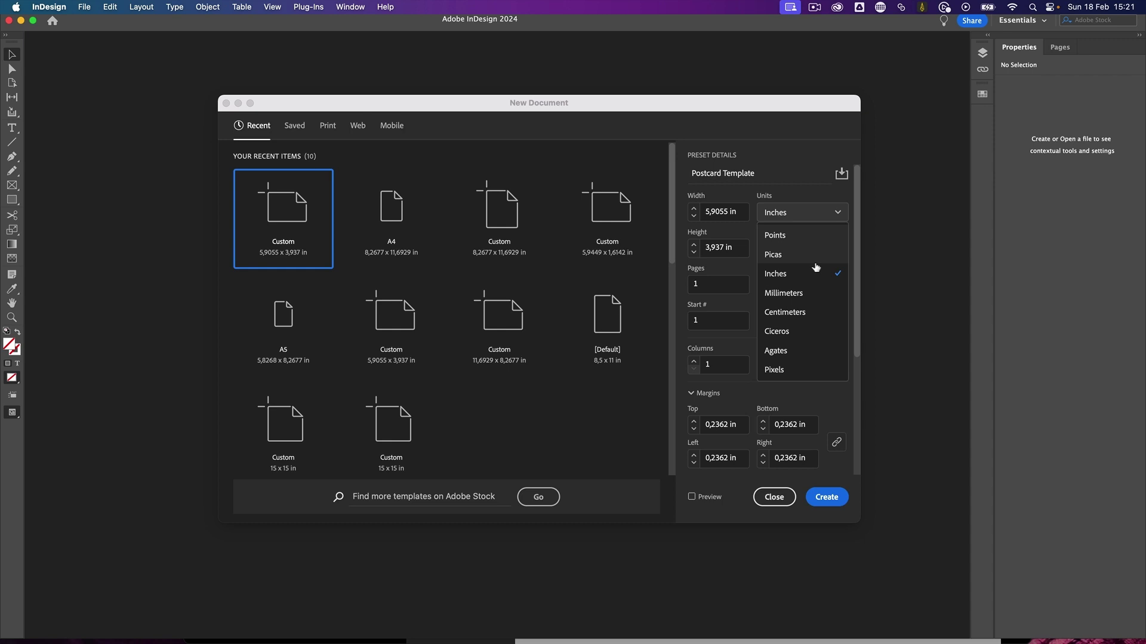
click(792, 294)
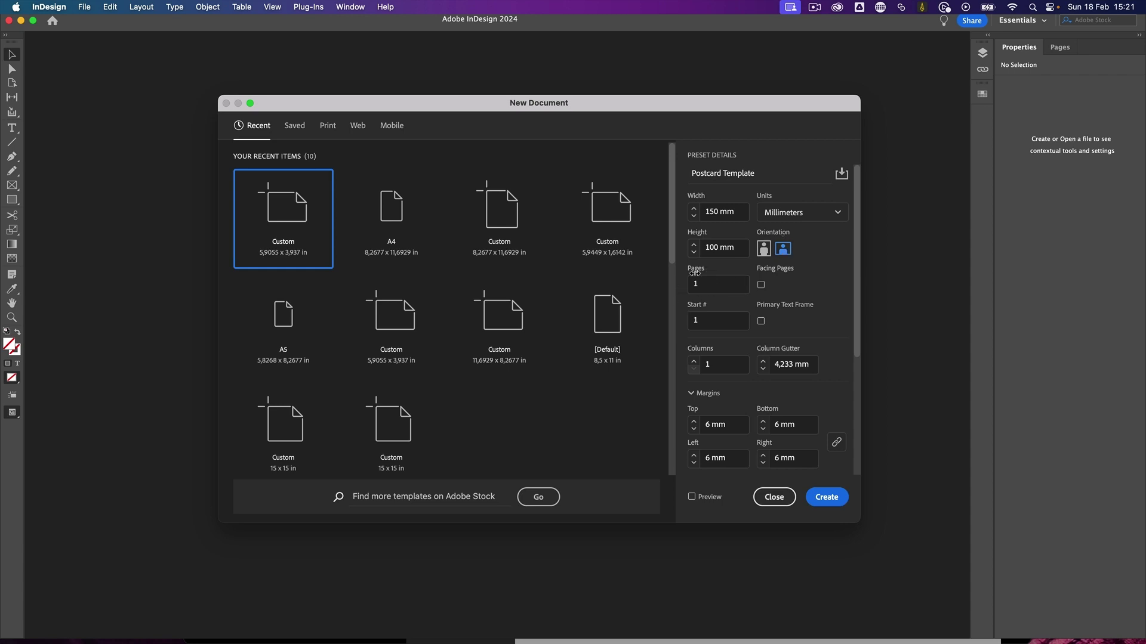
Keep Facing Pages off, confirm the 3 mm bleed, and create the 150 × 100 mm document.
click(762, 286)
click(762, 286)
drag(858, 324, 858, 338)
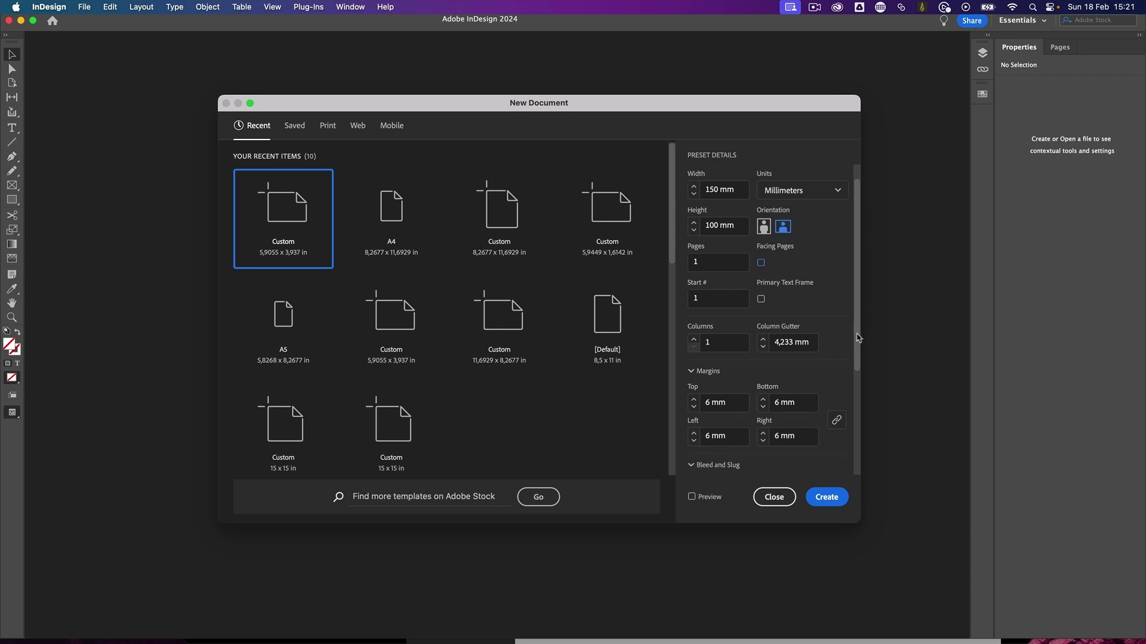
scroll(835, 334, down, 5)
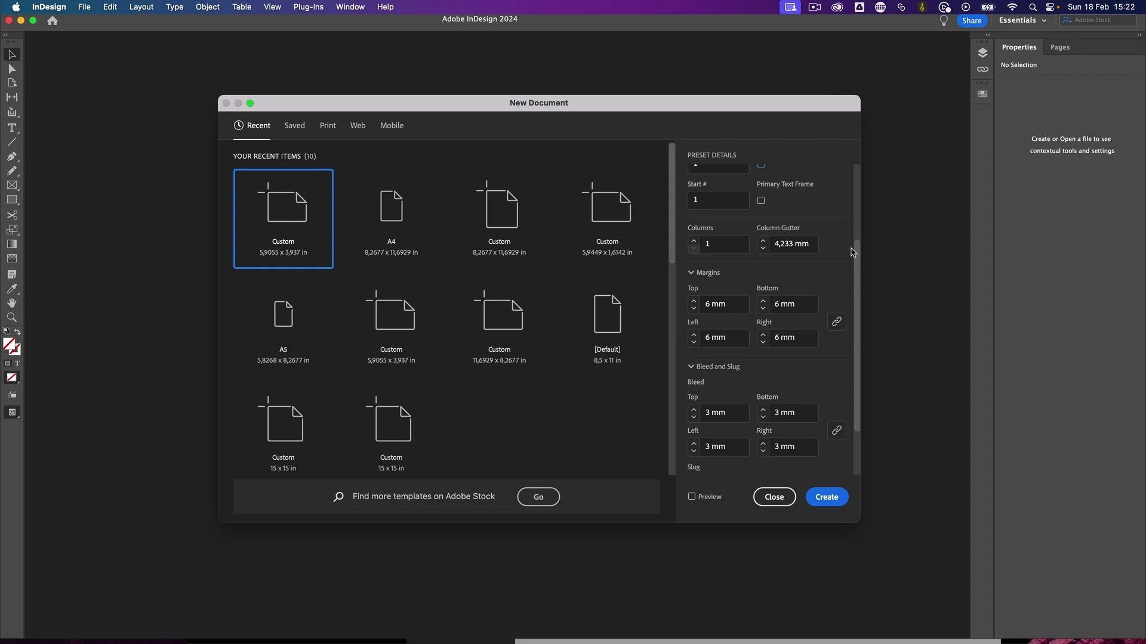
scroll(858, 263, down, 1)
drag(858, 263, 859, 298)
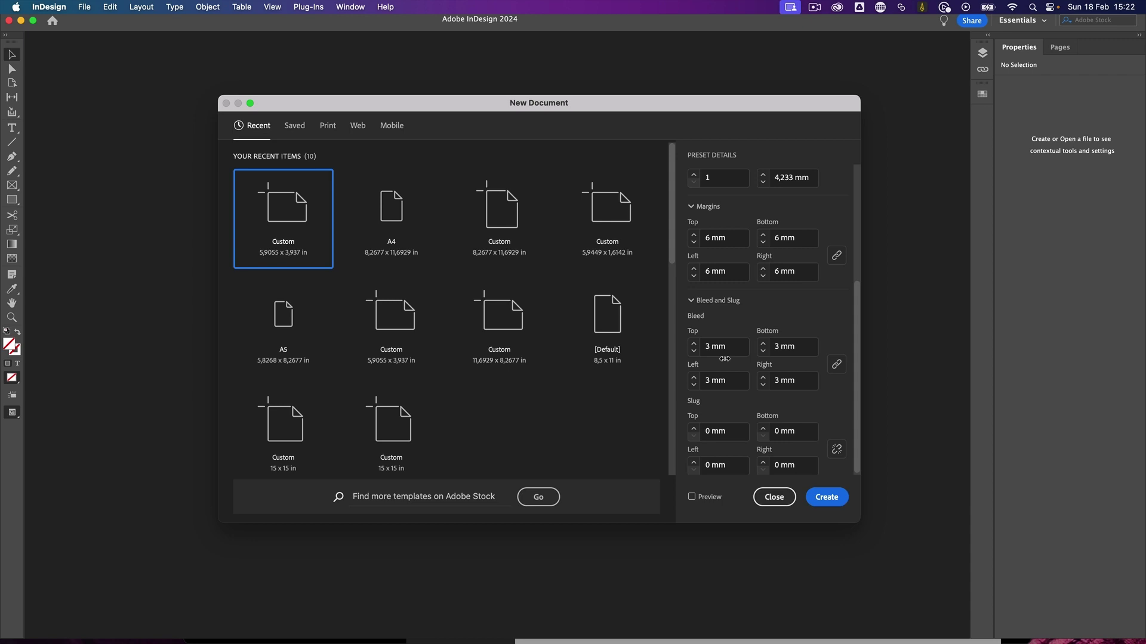
scroll(723, 358, down, 1)
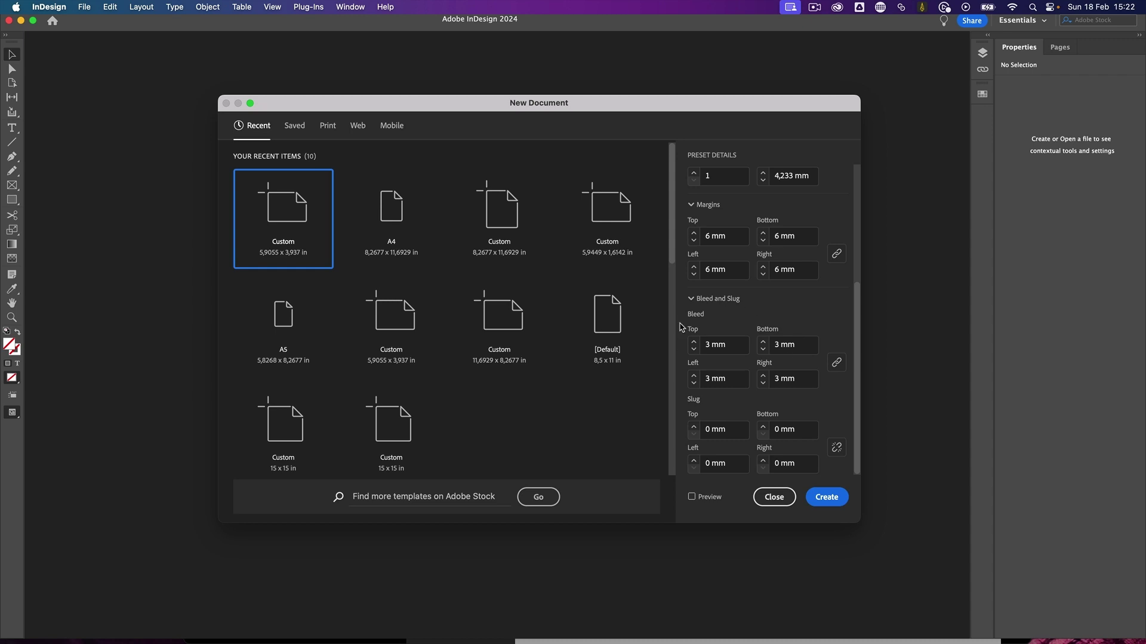
click(830, 502)
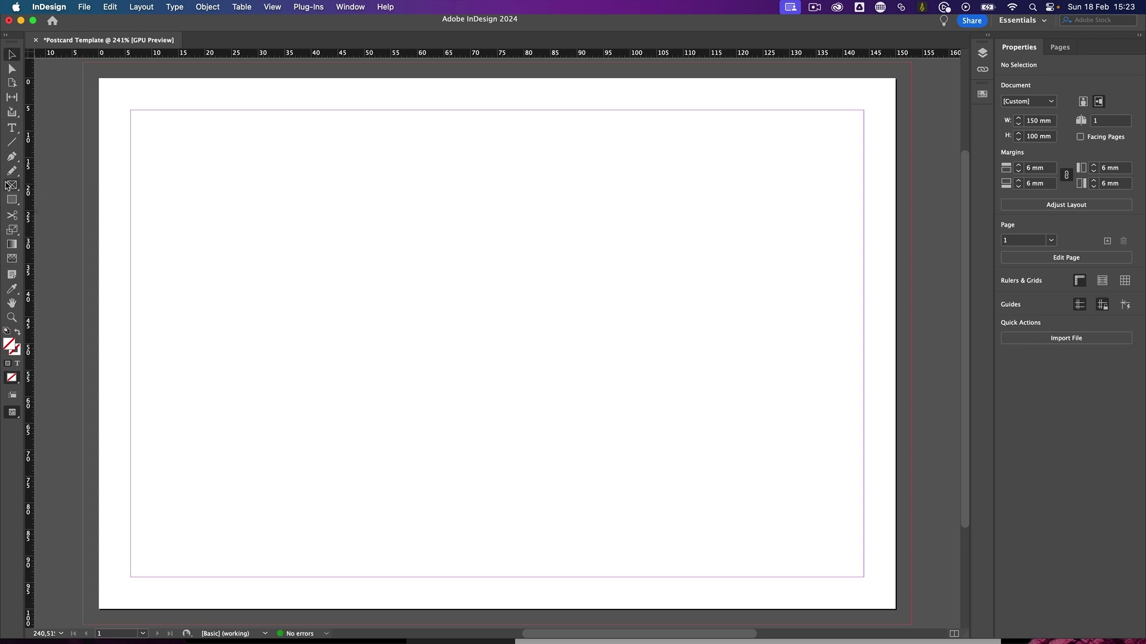
Draw a 156 × 106 mm rectangle placeholder frame from bleed corner to bleed corner.
click(11, 185)
drag(83, 63, 910, 625)
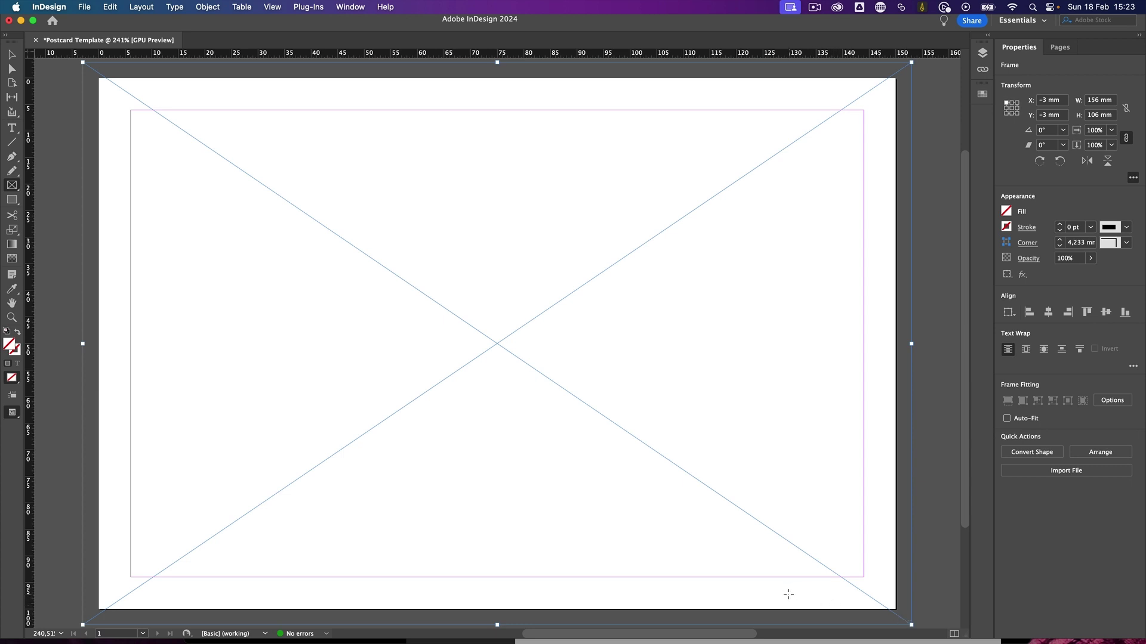
click(11, 127)
Draw a text frame in the lower right and position it at X 87 mm, Y 57,5 mm.
drag(553, 426, 873, 510)
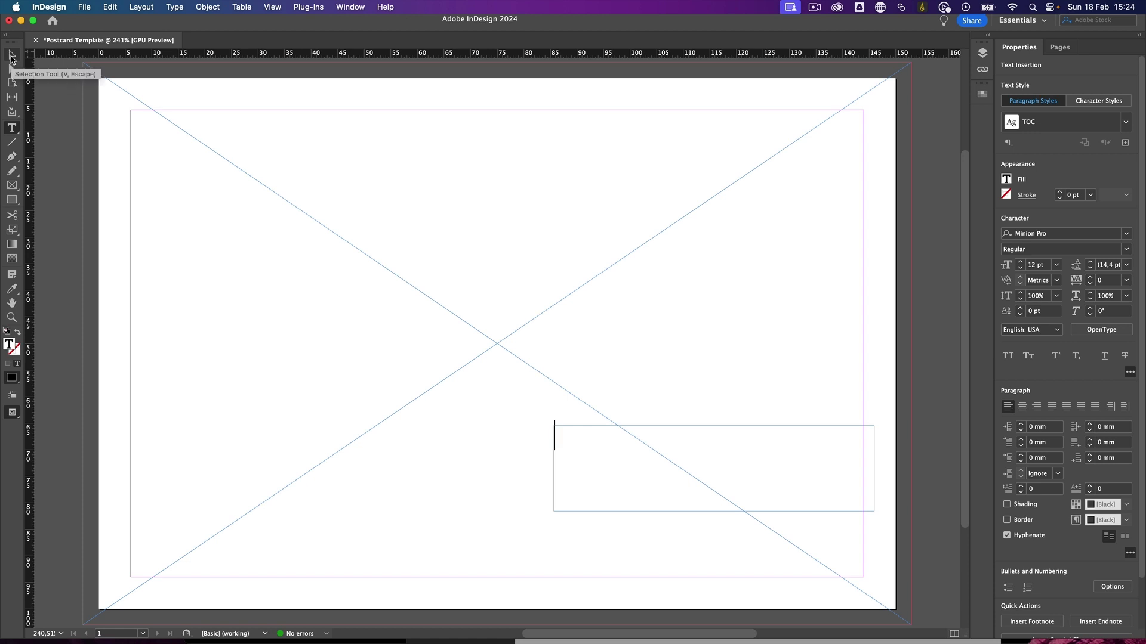
click(11, 57)
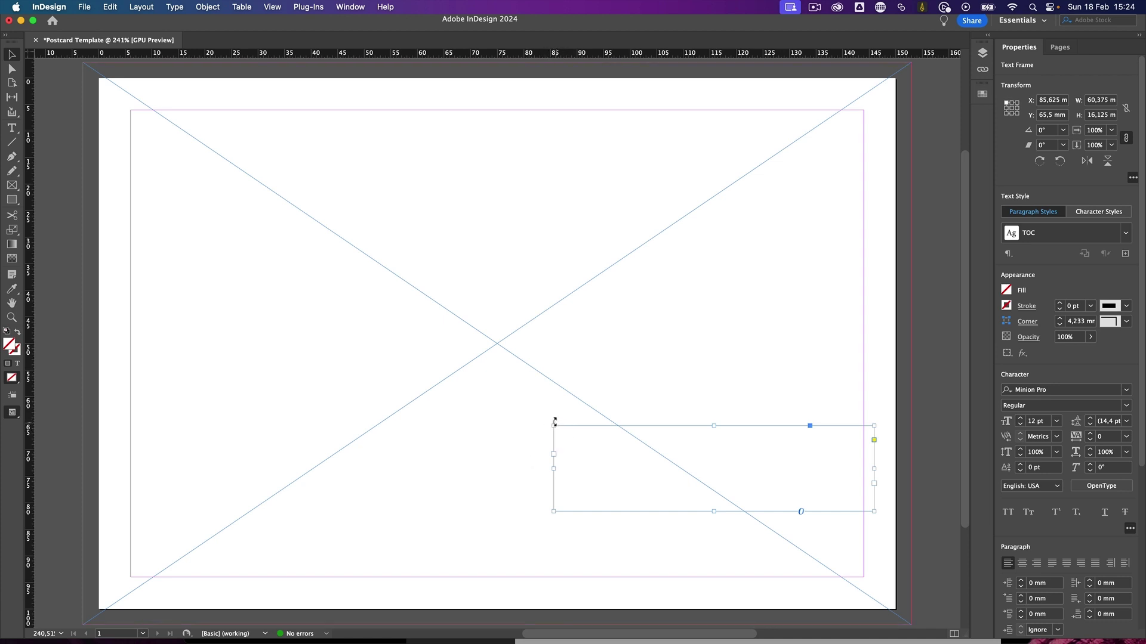
click(1057, 101)
text(87)
key(Tab)
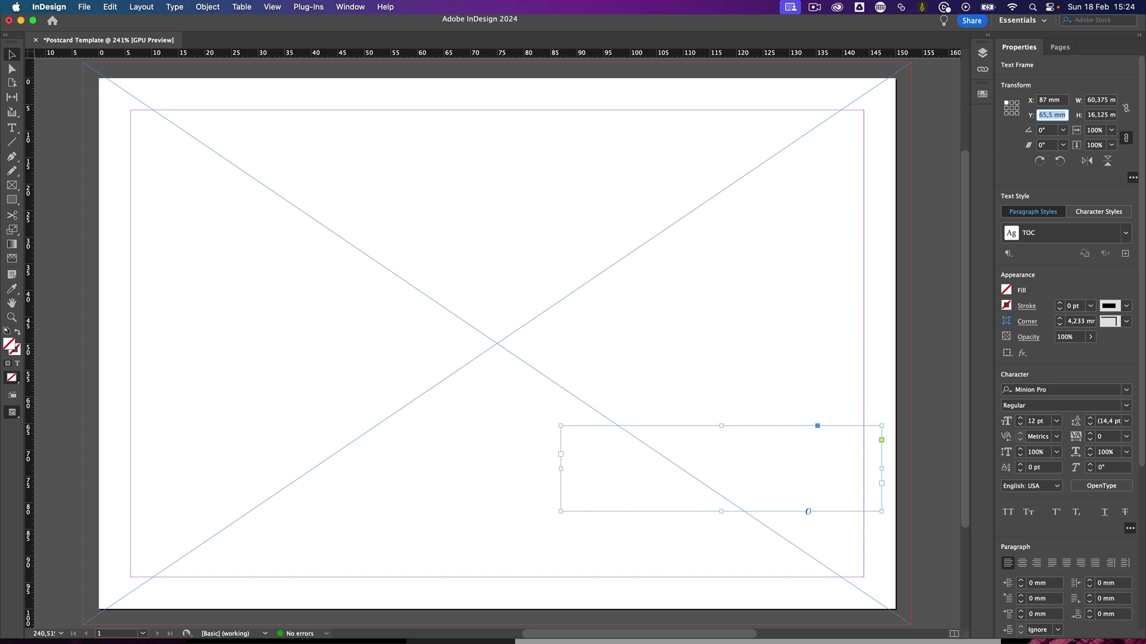
text(57,5)
key(Return)
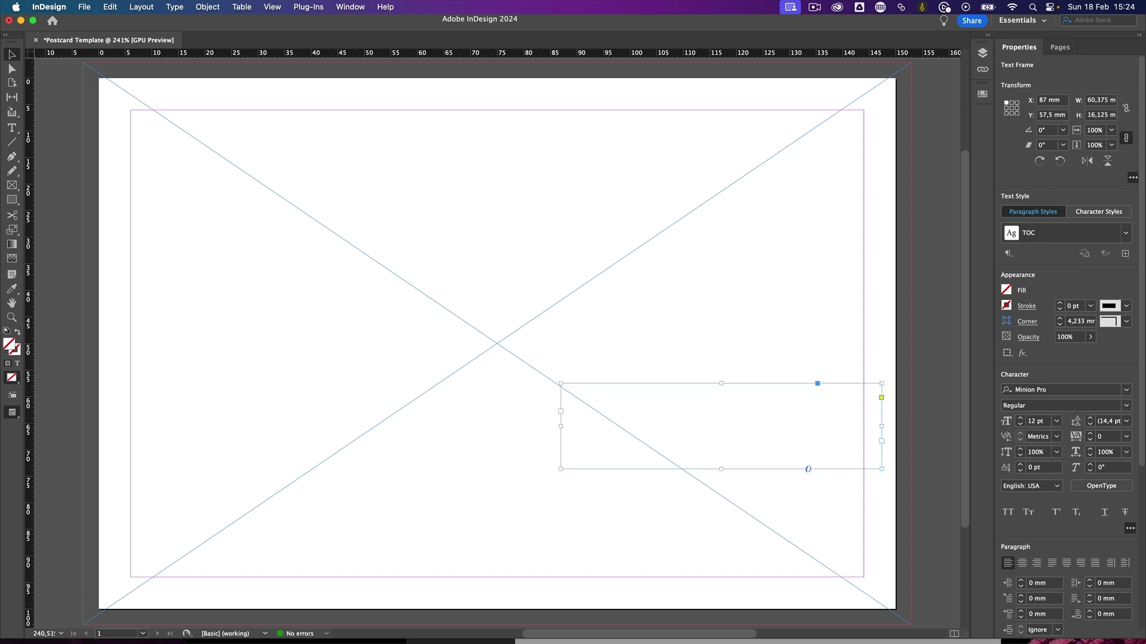
Size the text frame to 60 mm wide by 20 mm tall, correcting the width entry.
click(1092, 101)
text(6)
key(Tab)
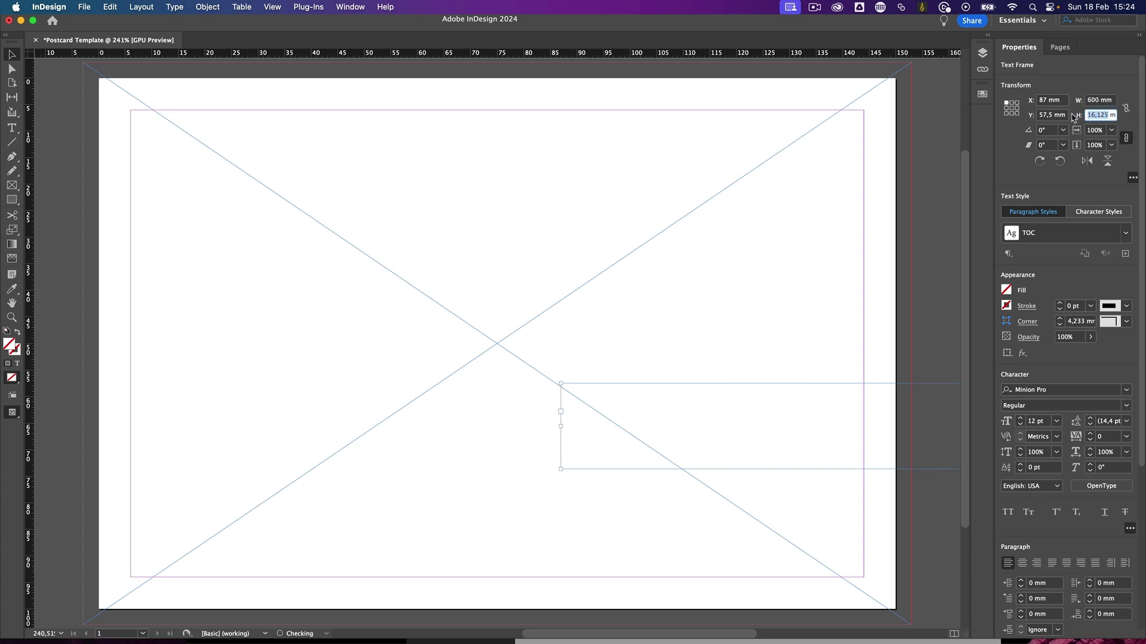
text(20)
key(Return)
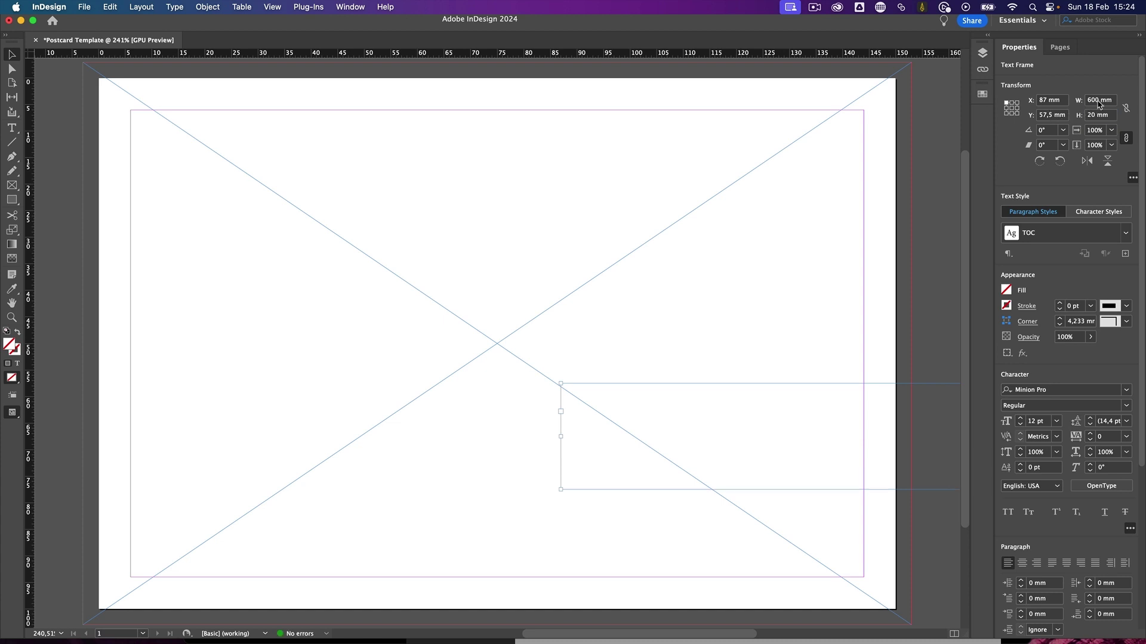
click(1099, 101)
key(BackSpace)
key(Return)
Duplicate the text frame downward and set the copy to 10 mm high at Y 82,5 mm.
drag(726, 438, 716, 506)
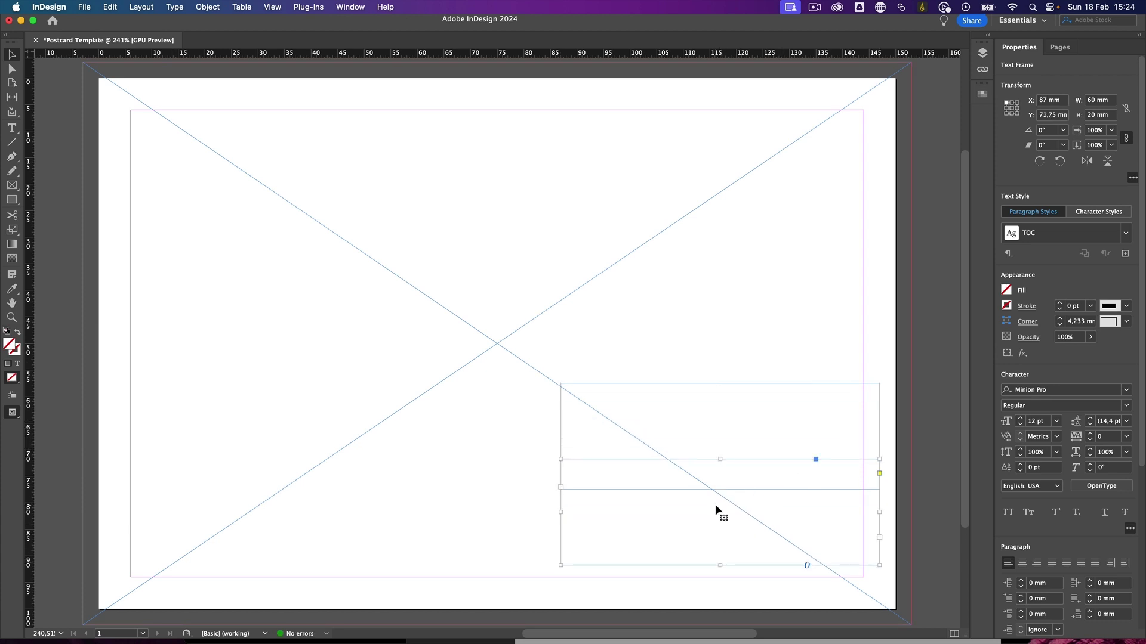
click(1101, 117)
text(10)
key(Return)
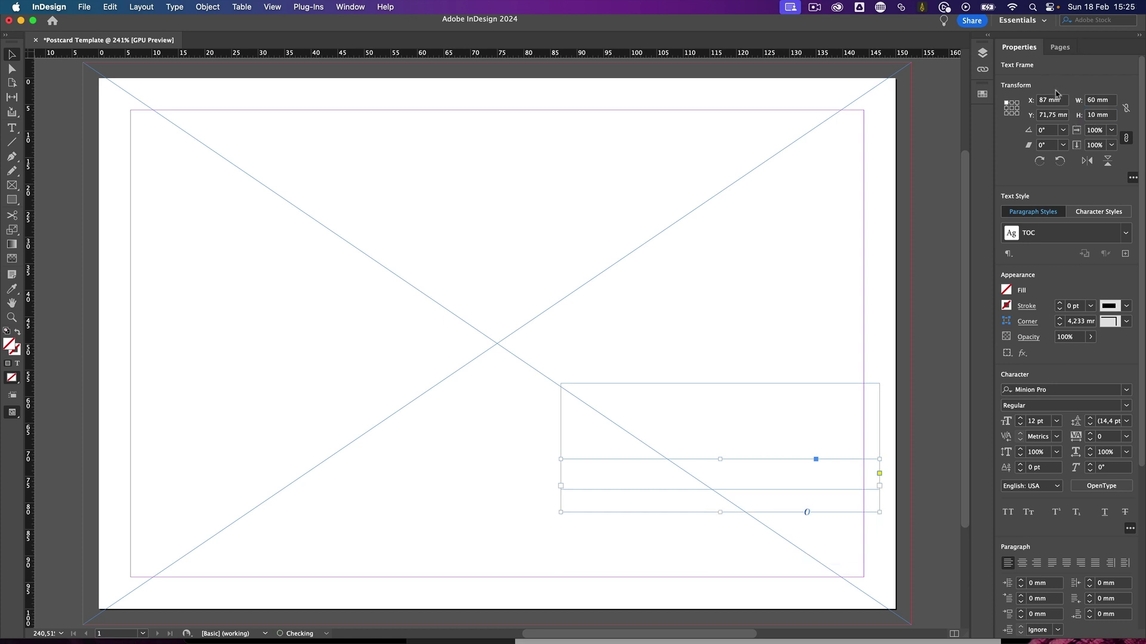
click(1046, 117)
text(82,5)
key(Return)
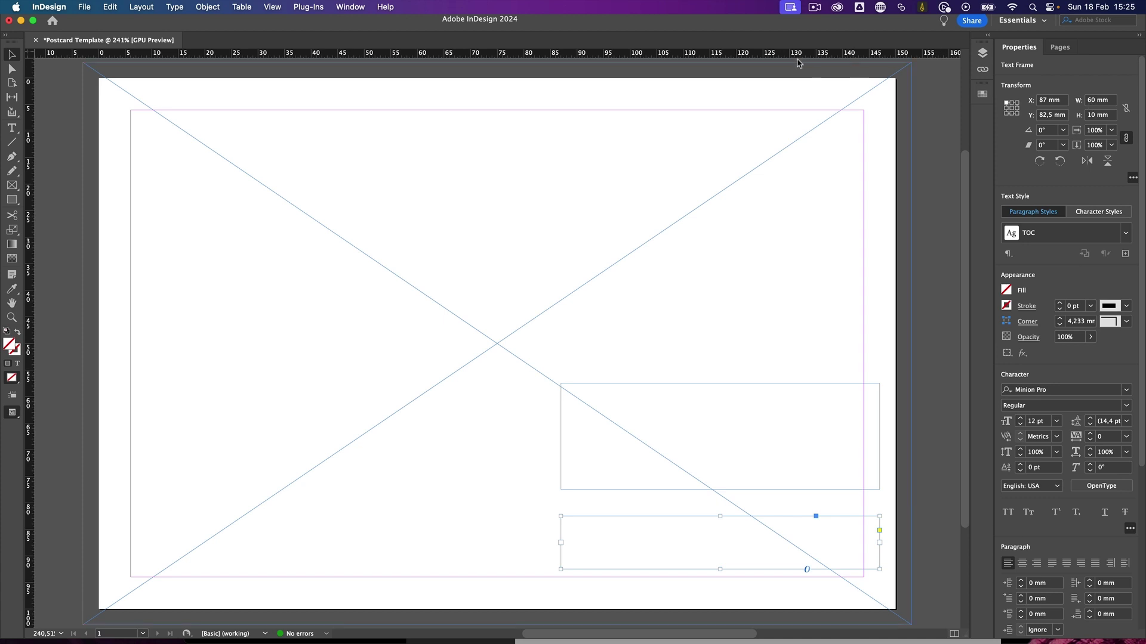
click(933, 105)
Add a second page to the postcard from the Pages panel.
scroll(916, 126, down, 3)
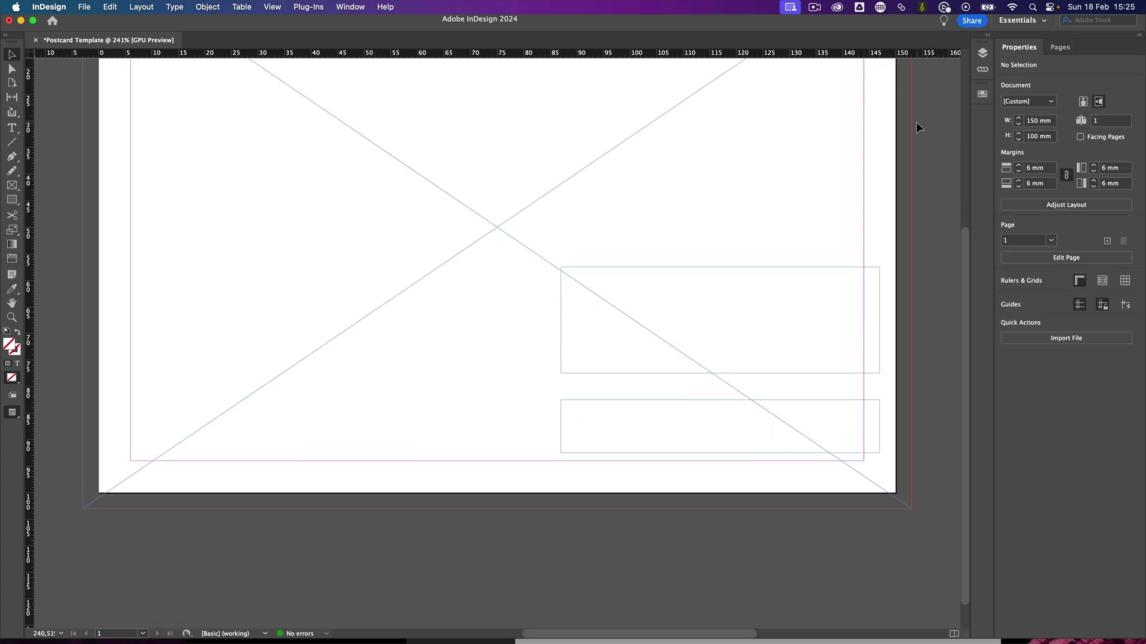
scroll(917, 125, up, 3)
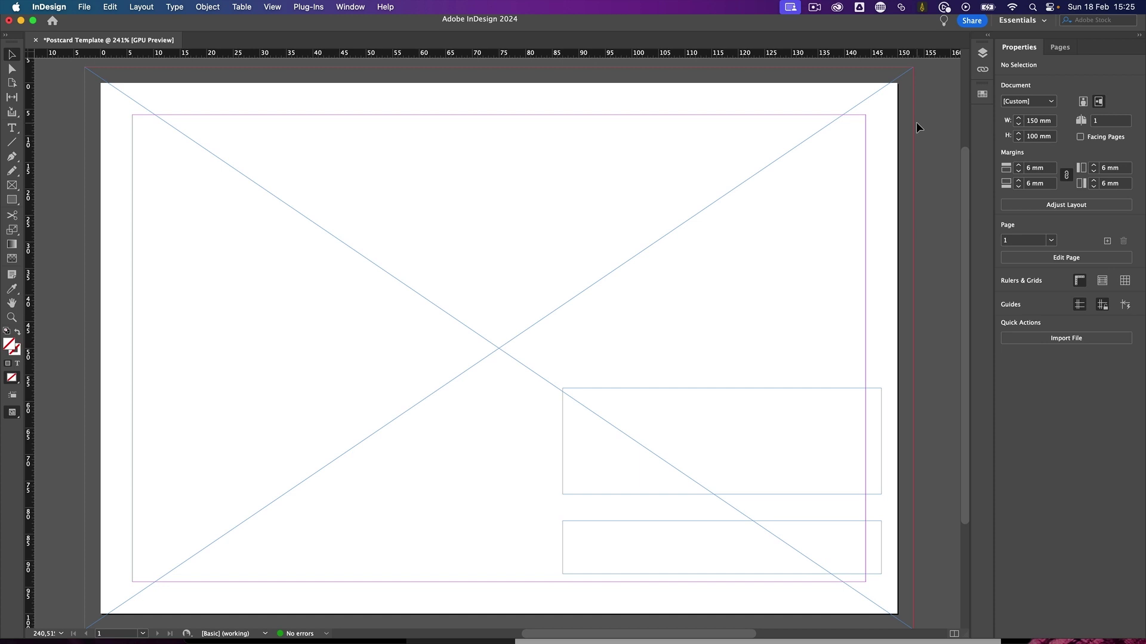
click(1062, 47)
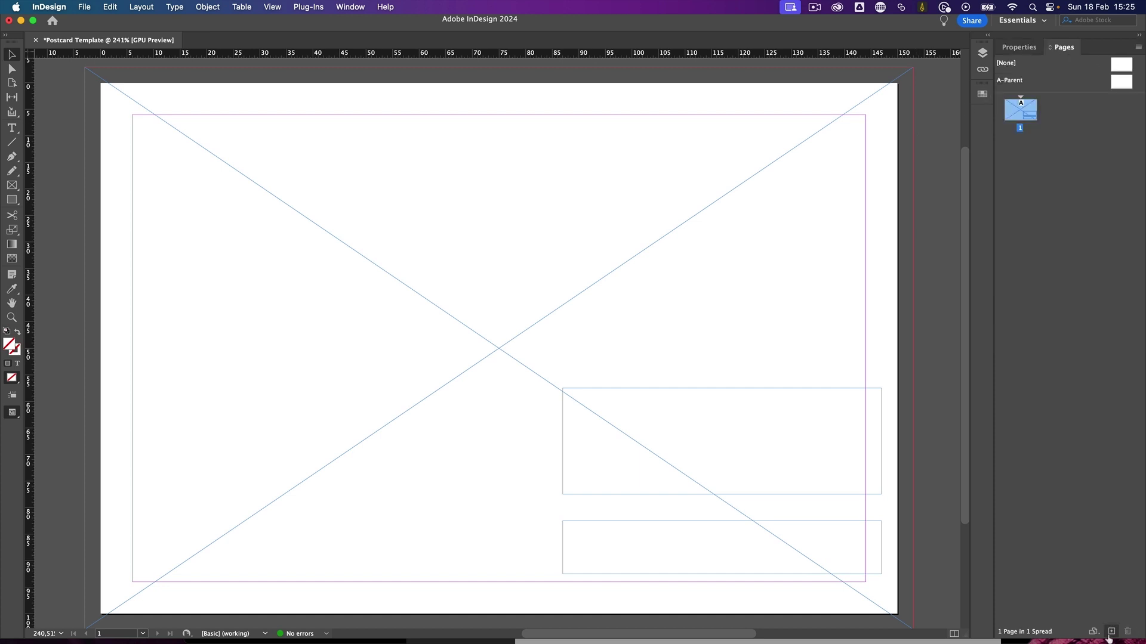
click(1111, 632)
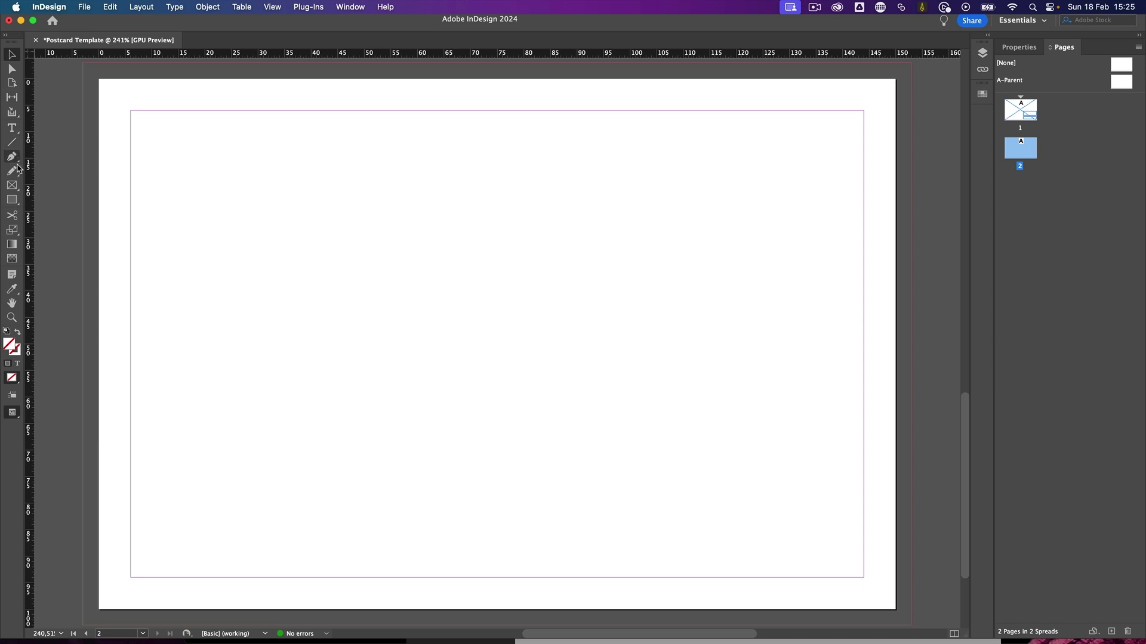
Draw a placeholder frame covering all of page 2 out to the bleed edges.
click(12, 185)
drag(82, 66, 911, 625)
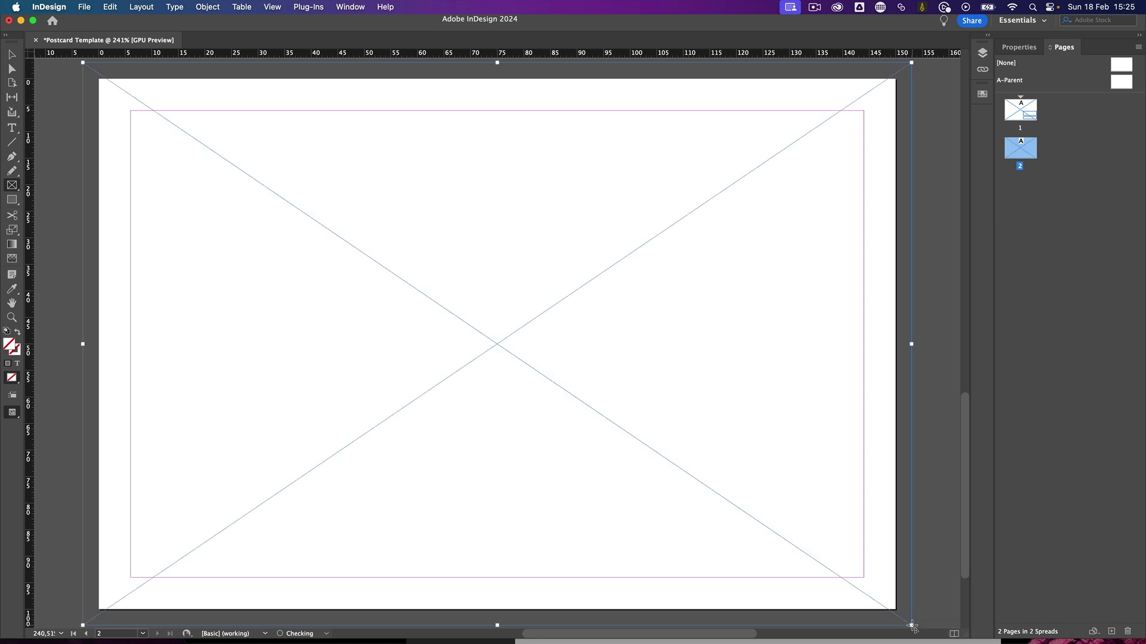
scroll(968, 491, up, 2)
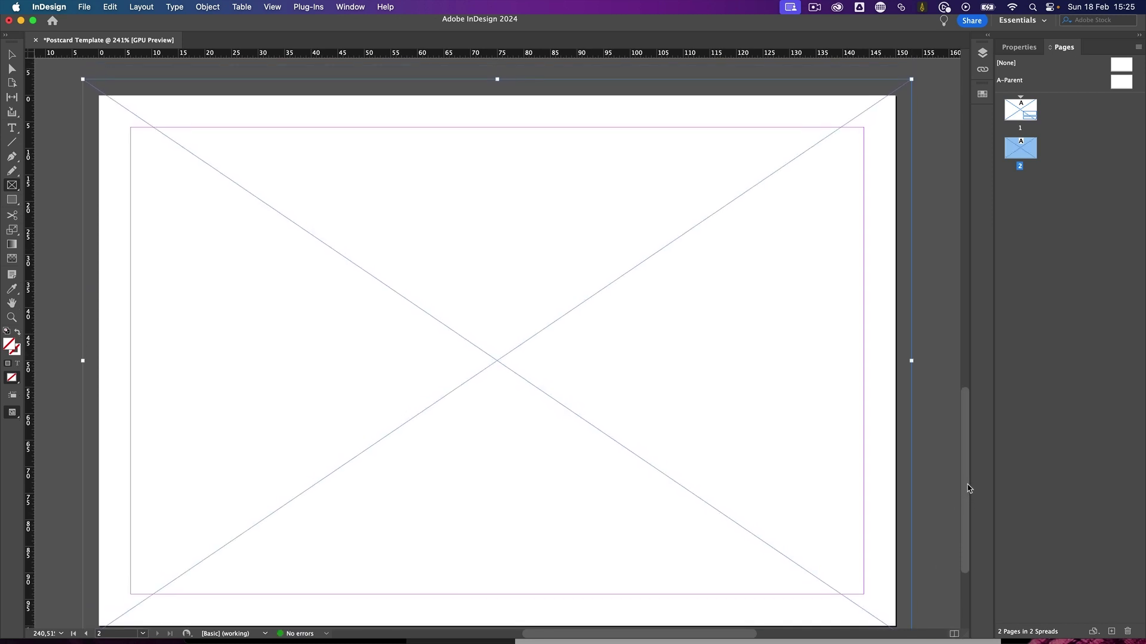
scroll(968, 488, down, 2)
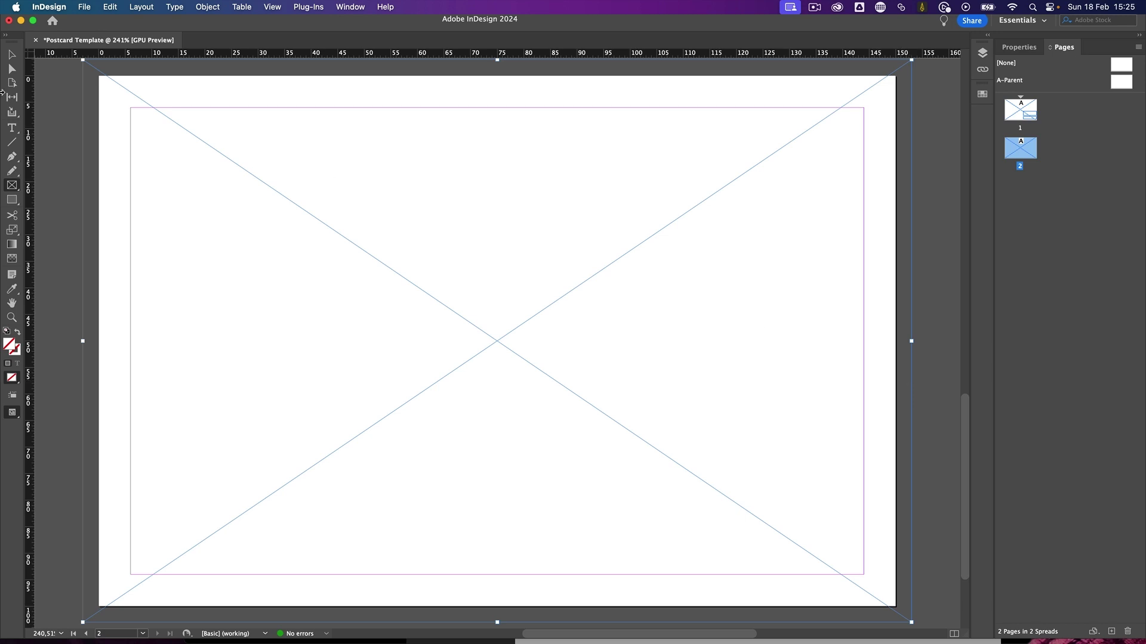
Draw a text frame in page 2's top-left corner.
click(12, 128)
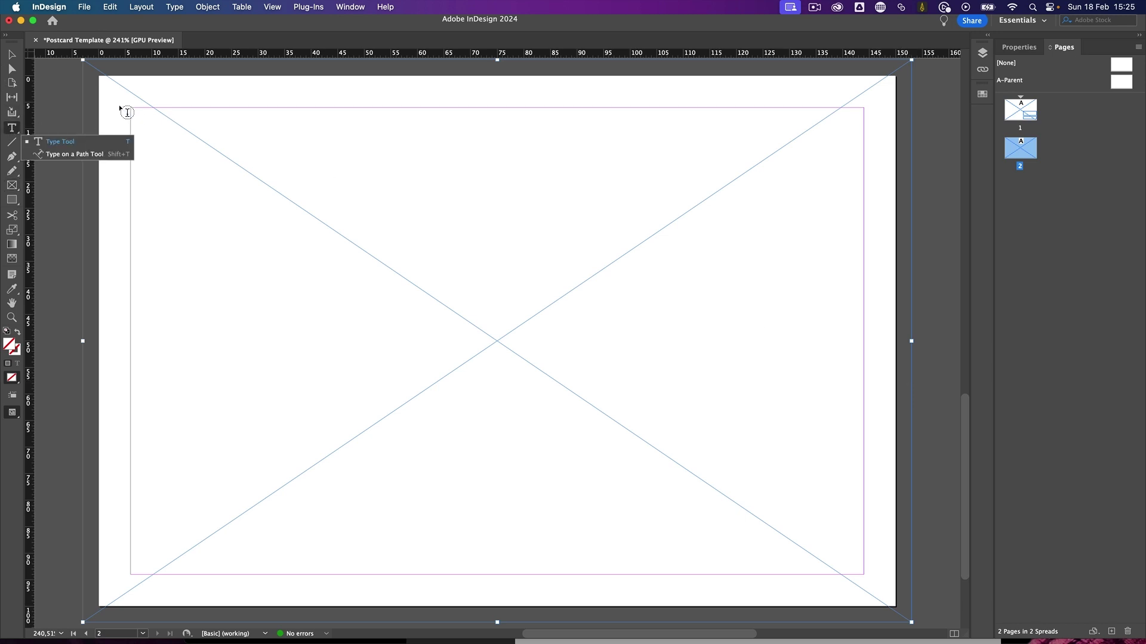
drag(131, 109, 394, 248)
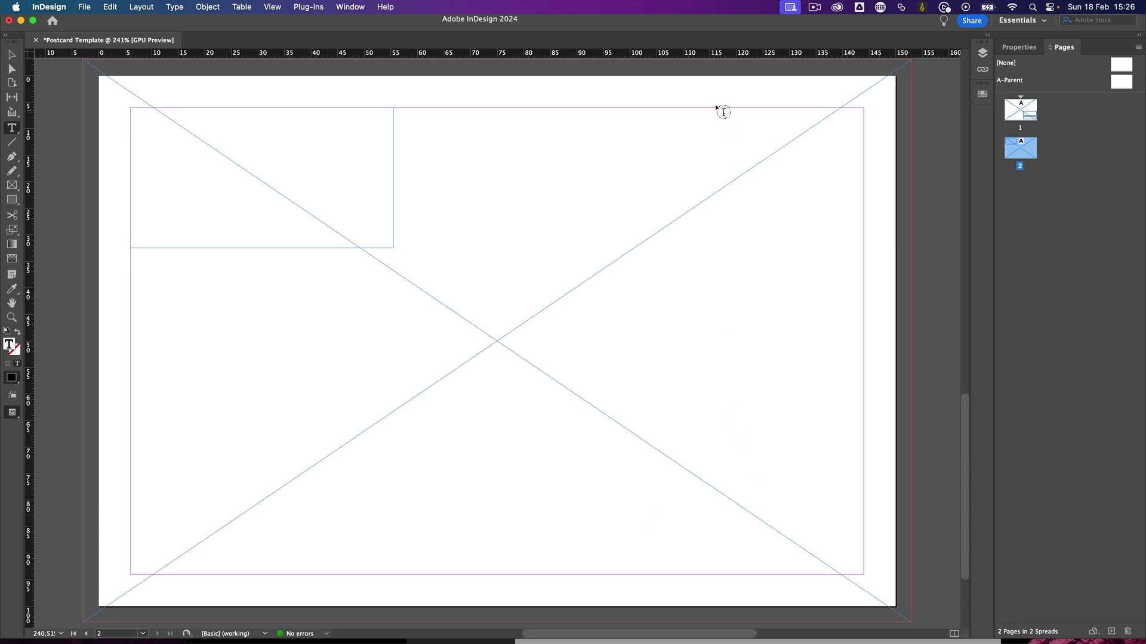
scroll(720, 110, up, 10)
scroll(721, 111, down, 10)
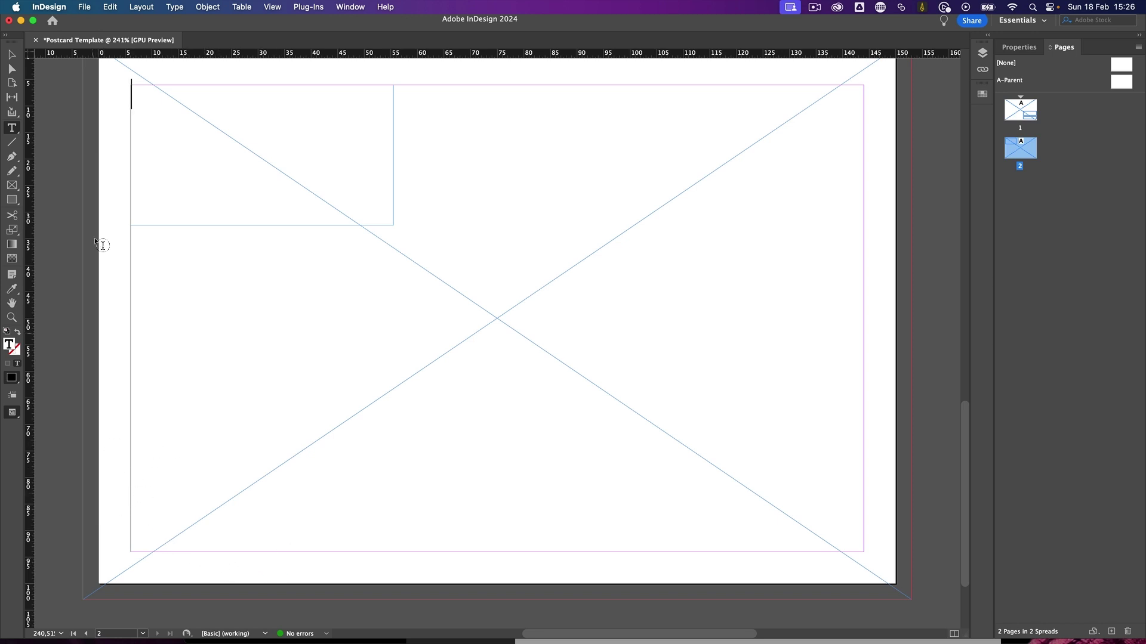
Resize the new text frame to 40 mm wide by 30 mm tall in Transform.
click(11, 55)
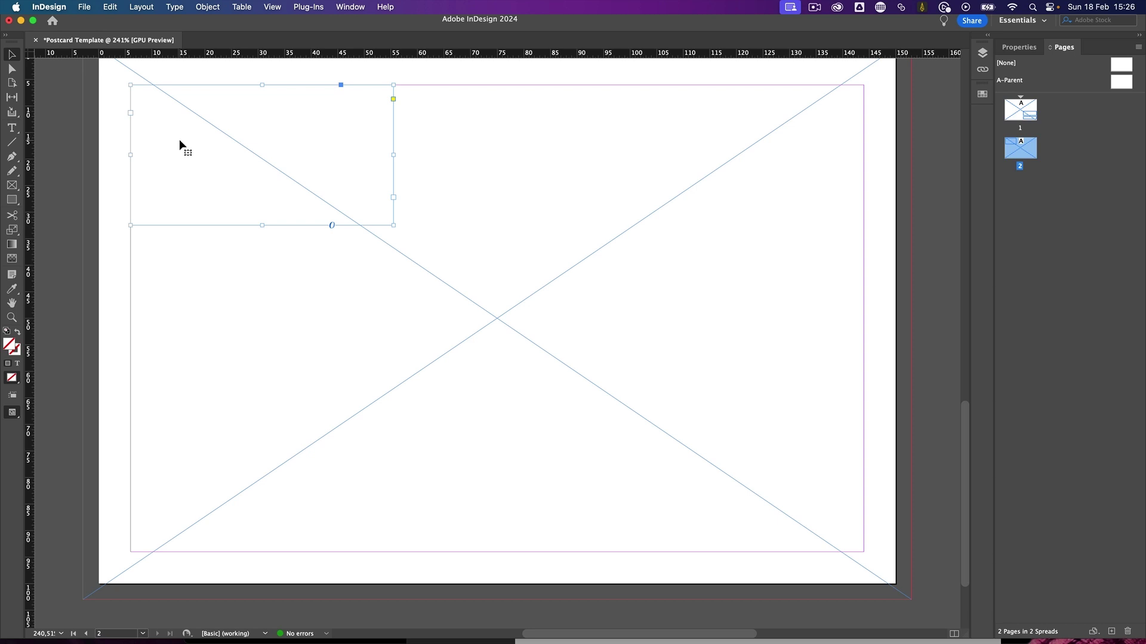
click(1021, 48)
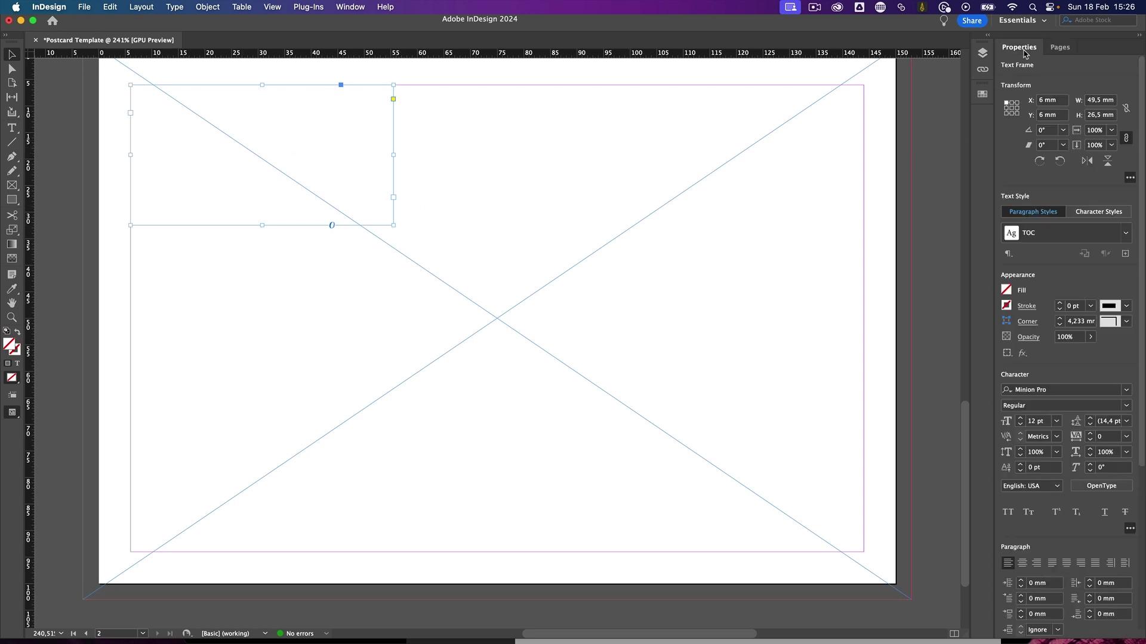
click(1104, 100)
text(40)
click(1096, 119)
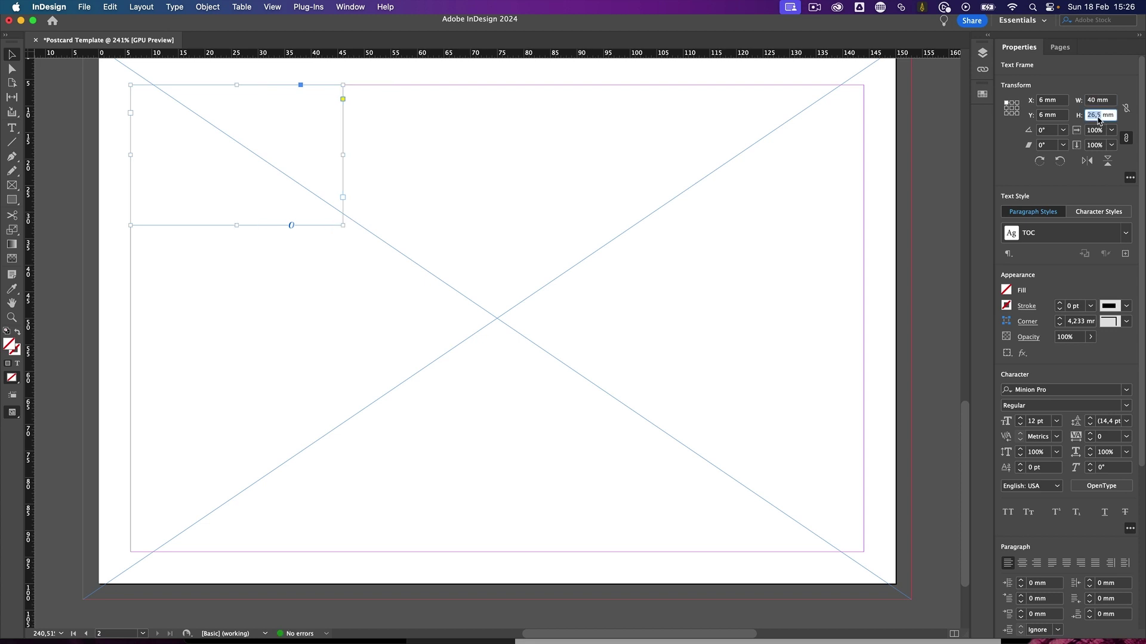
text(30)
key(Return)
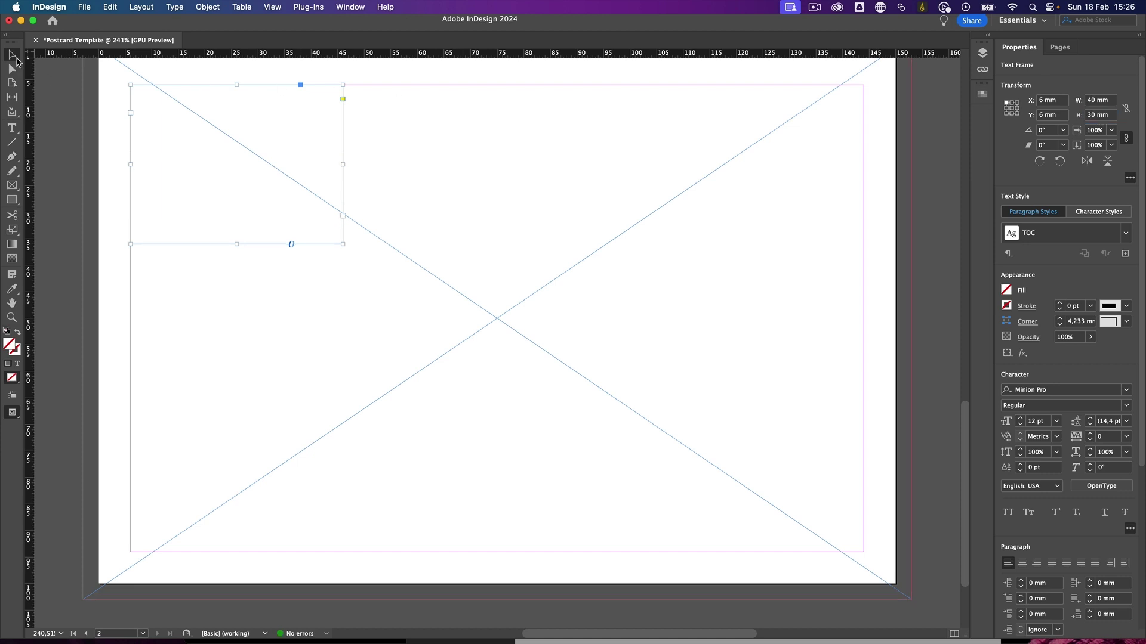
Set page 2's full-bleed placeholder frame to 40% opacity.
click(51, 106)
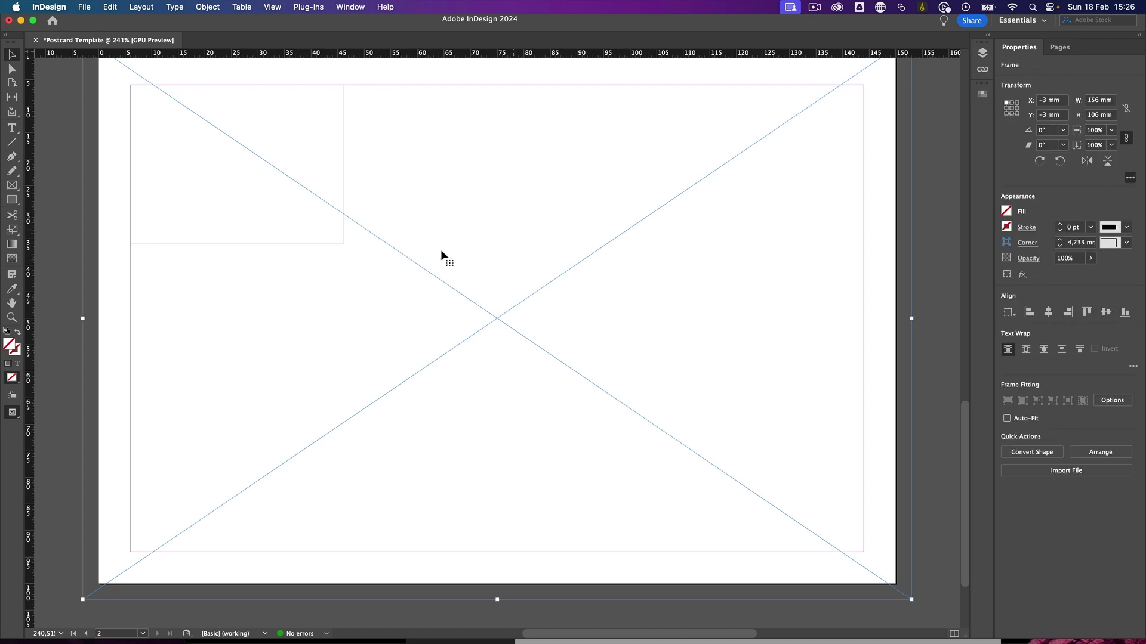
click(1084, 259)
text(40)
key(Return)
Draw a placeholder frame near the bottom-left margin and size it to 20 × 20 mm.
click(55, 376)
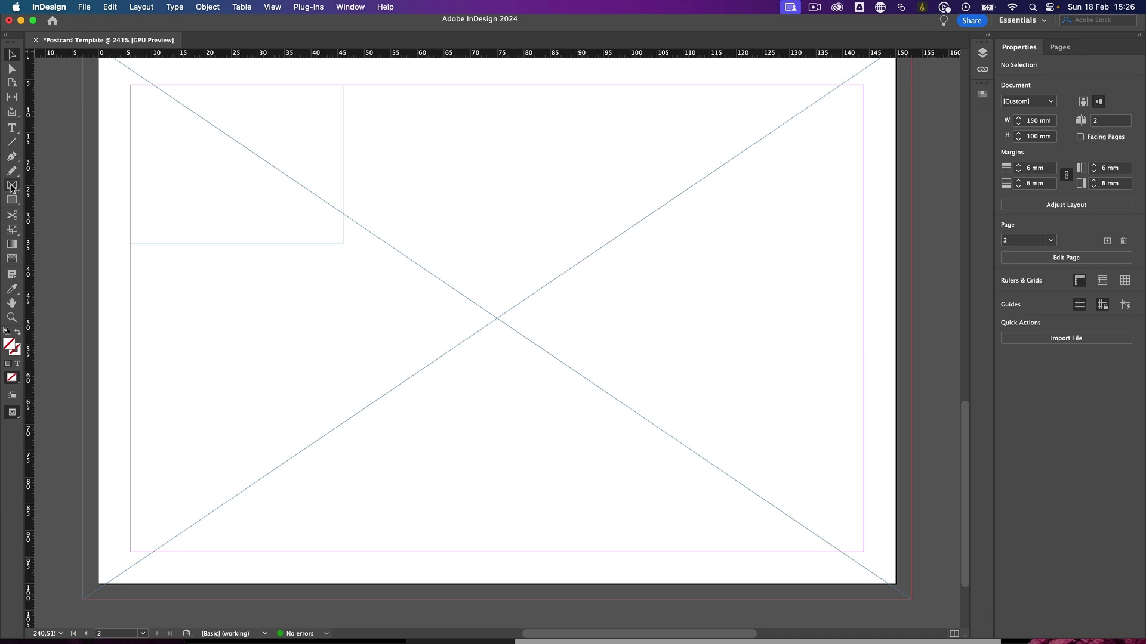
click(12, 186)
drag(131, 550, 262, 422)
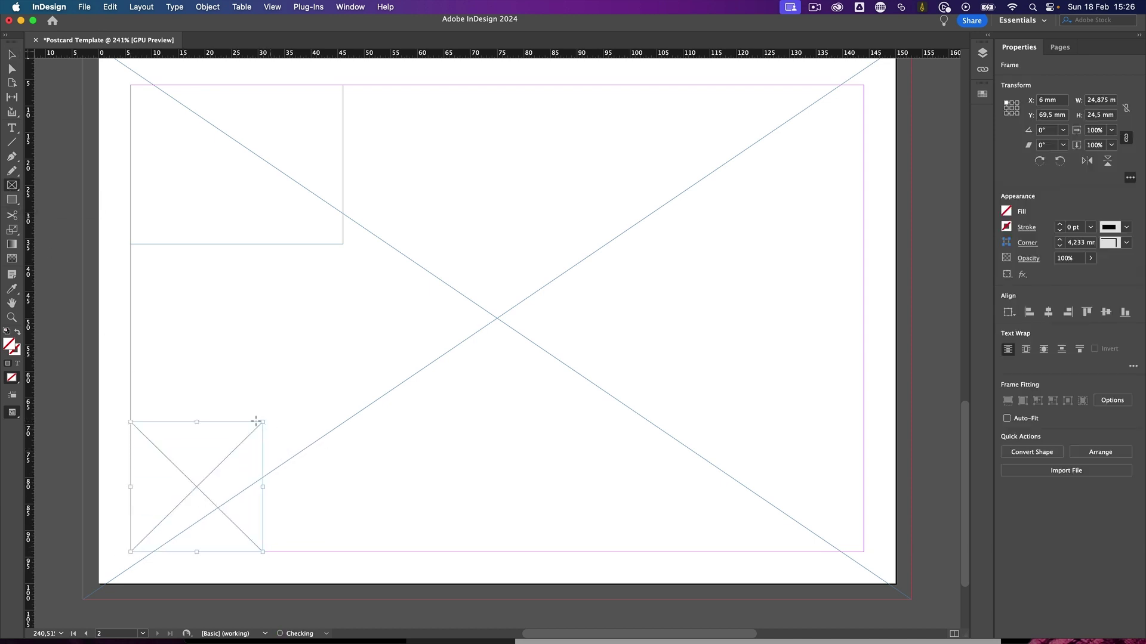
click(1100, 100)
text(20)
click(1091, 118)
text(20)
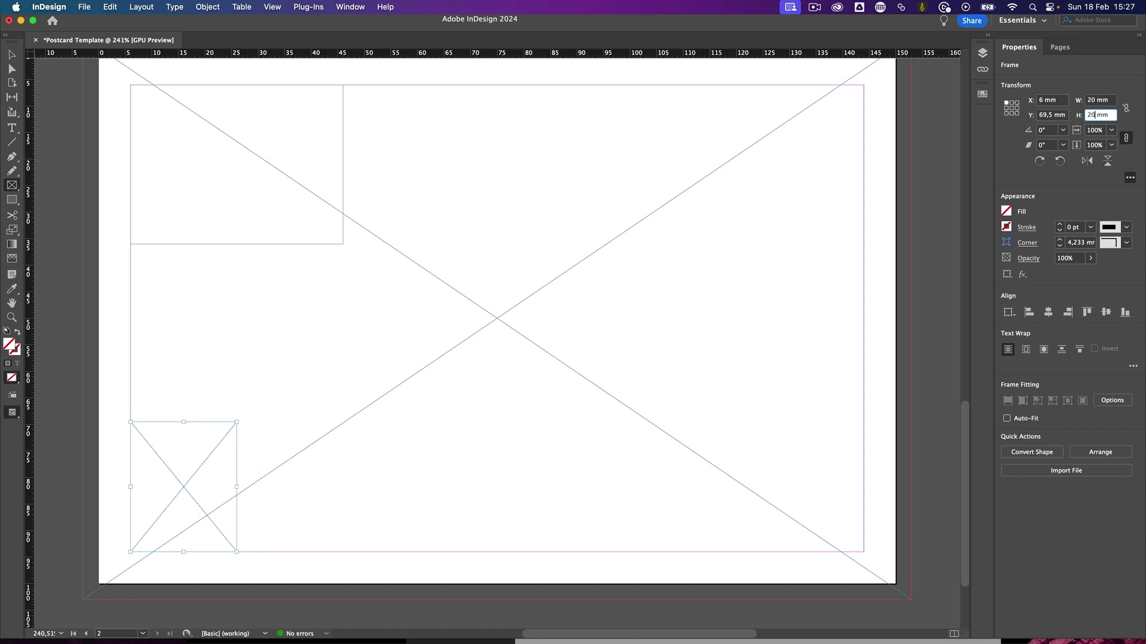
key(Return)
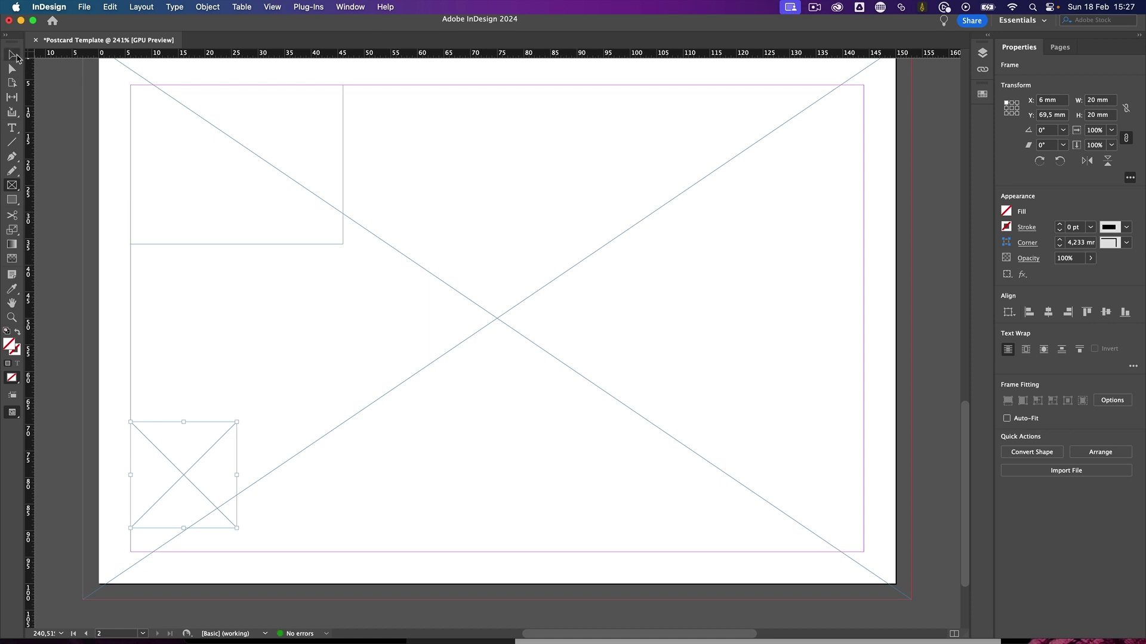
Move the 20 mm square into page 2's bottom-left corner at X 6 mm, Y 74 mm.
click(11, 55)
drag(184, 477, 187, 501)
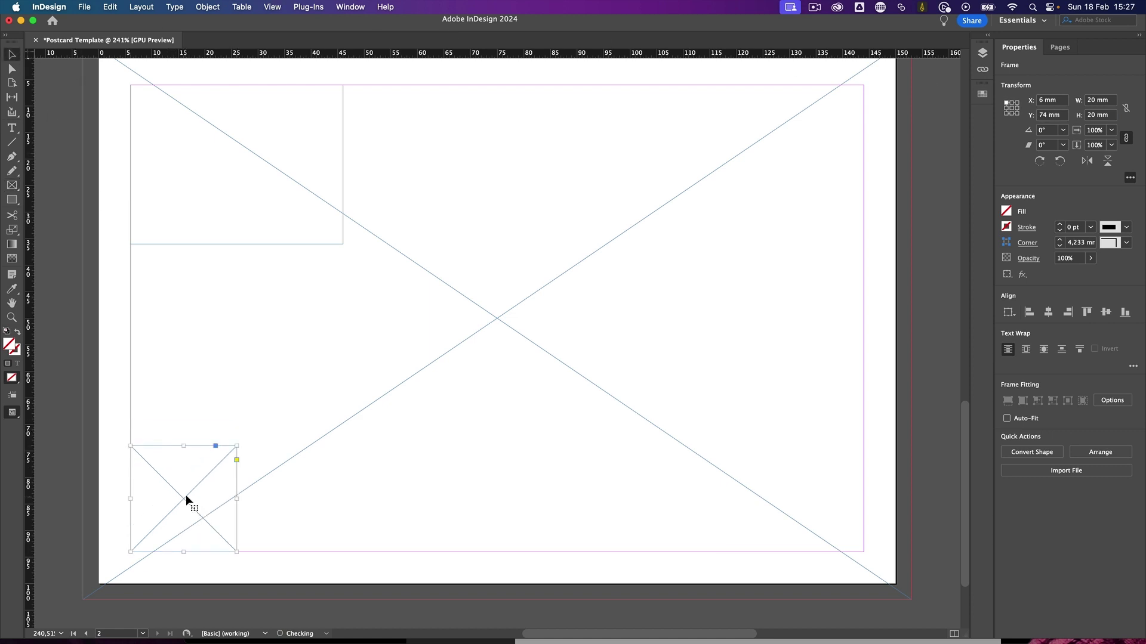
click(59, 459)
Select both stacked text frames and scale them from the bottom-right reference point to 36 × 21 mm.
scroll(439, 313, up, 10)
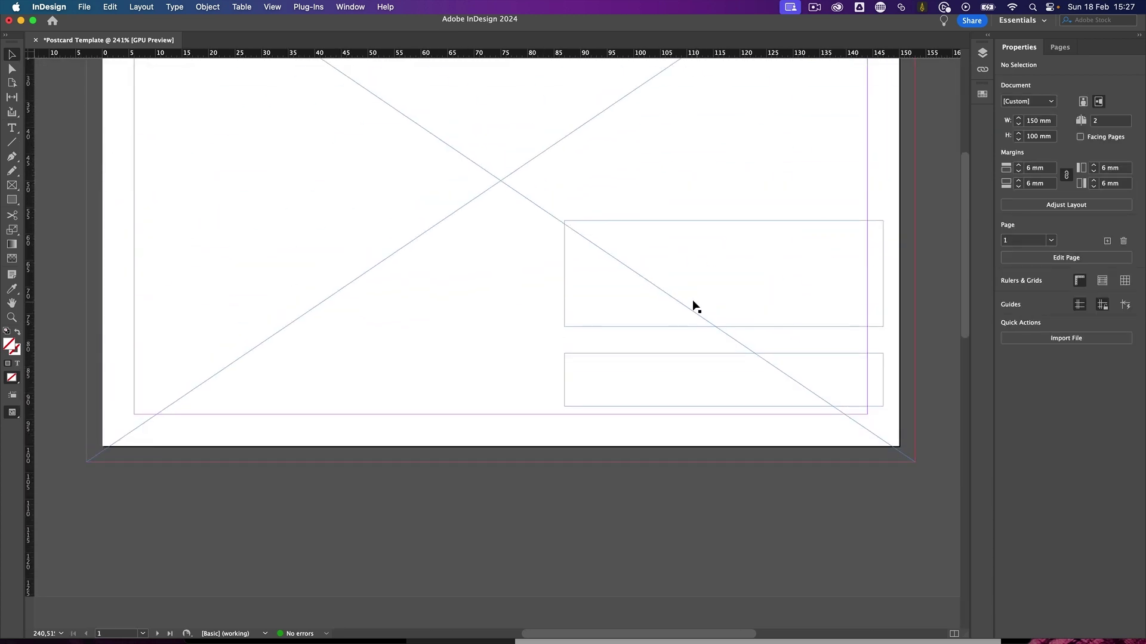
click(655, 307)
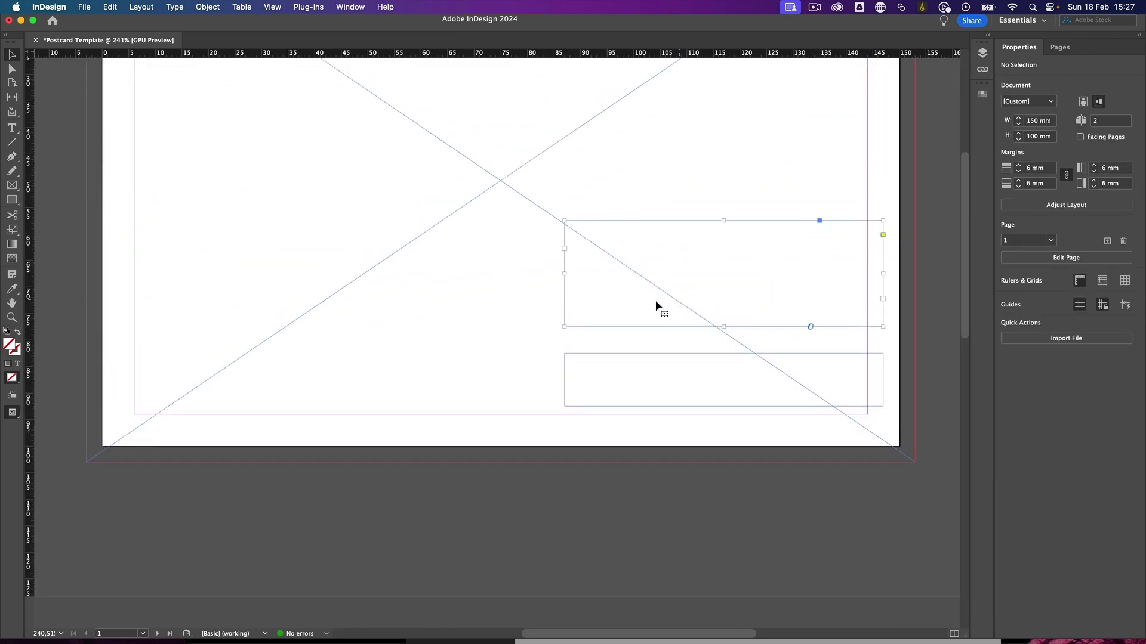
shift+click(606, 373)
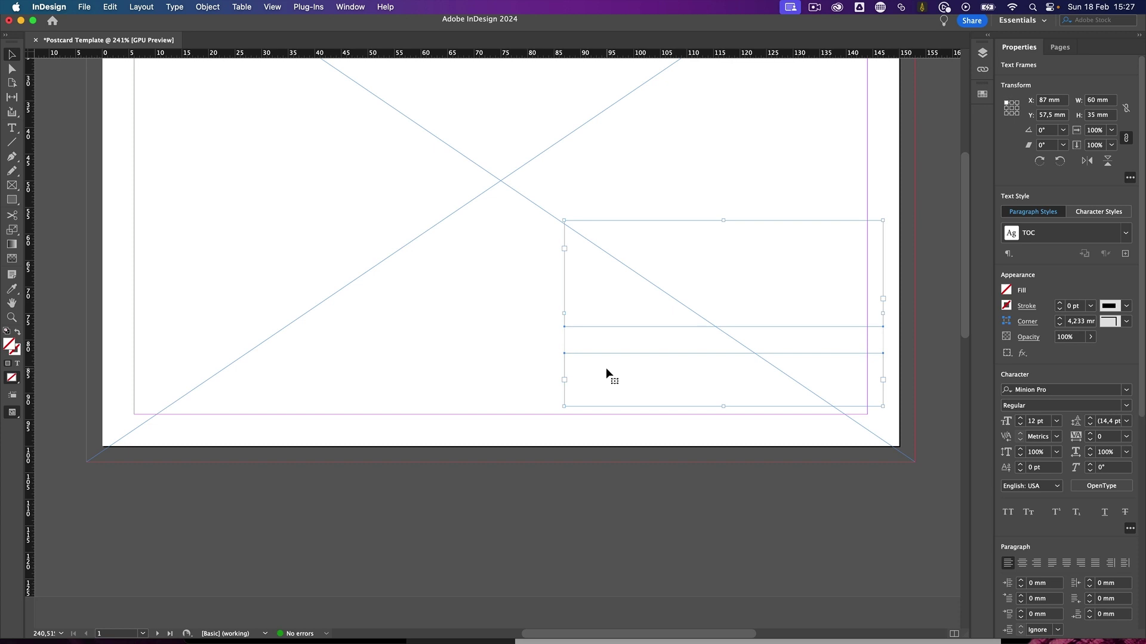
scroll(607, 373, down, 10)
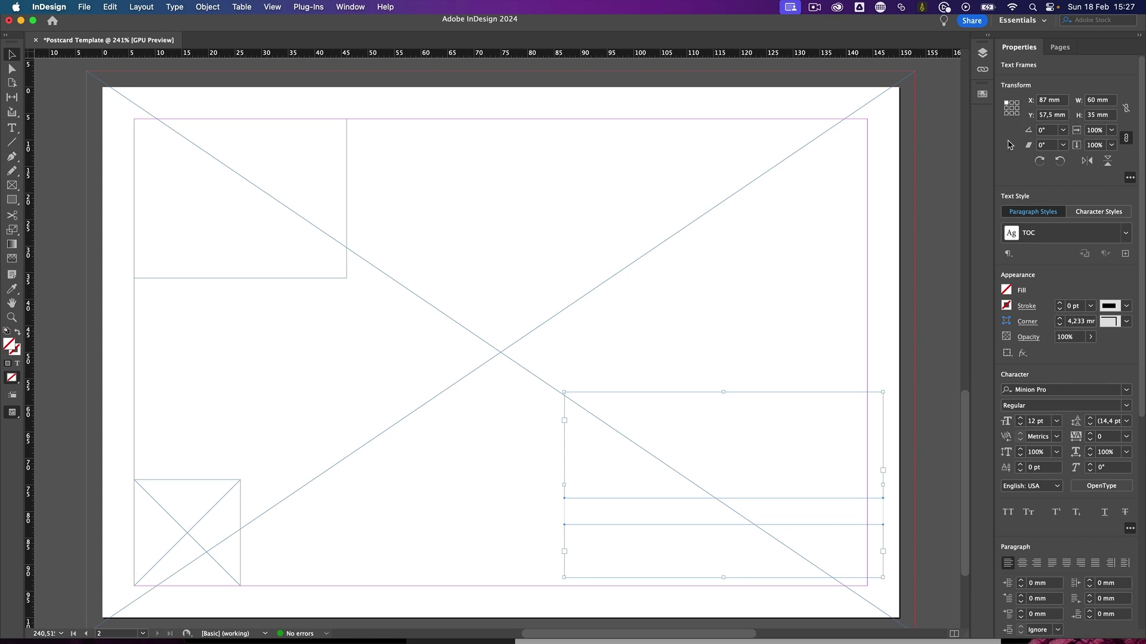
click(1017, 114)
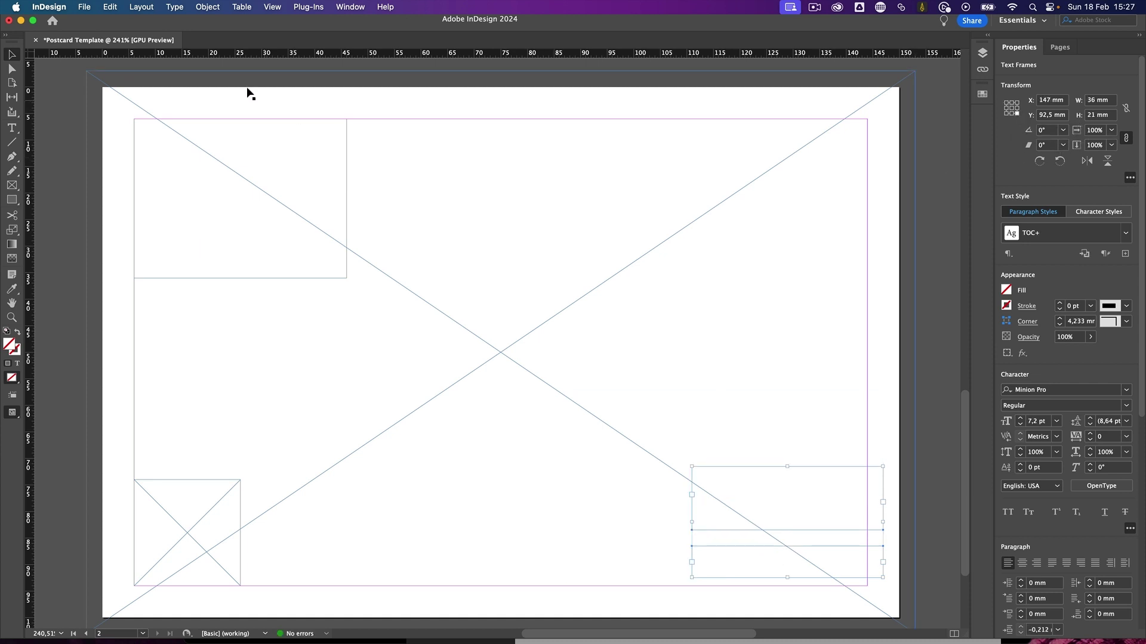
click(71, 126)
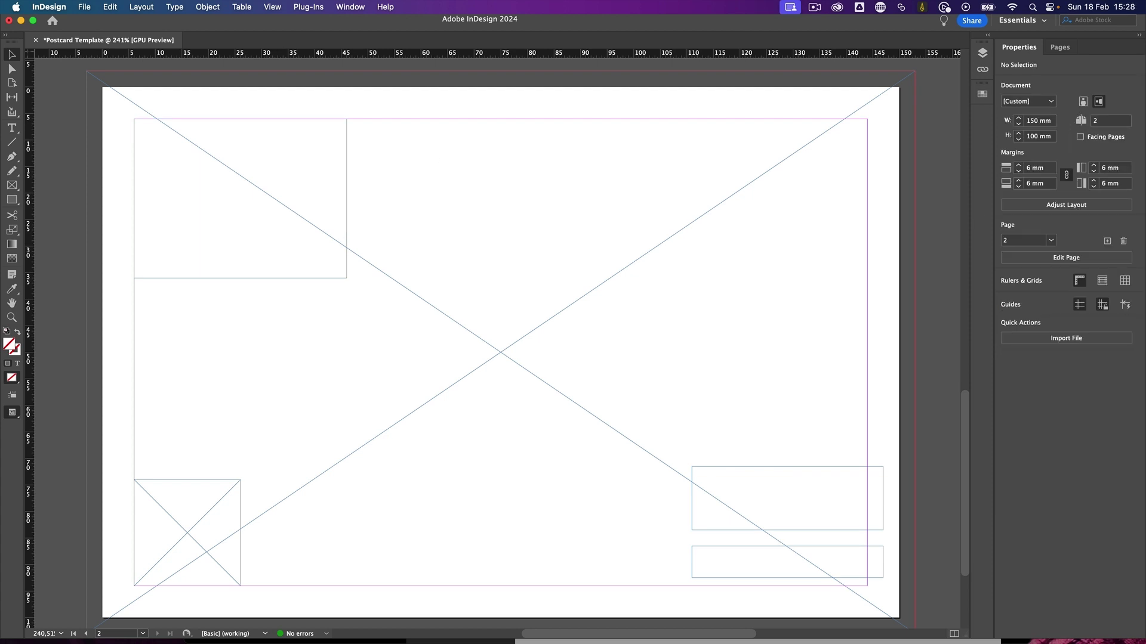
Start Save As for the postcard with the format set to InDesign 2024 template.
click(85, 7)
click(107, 97)
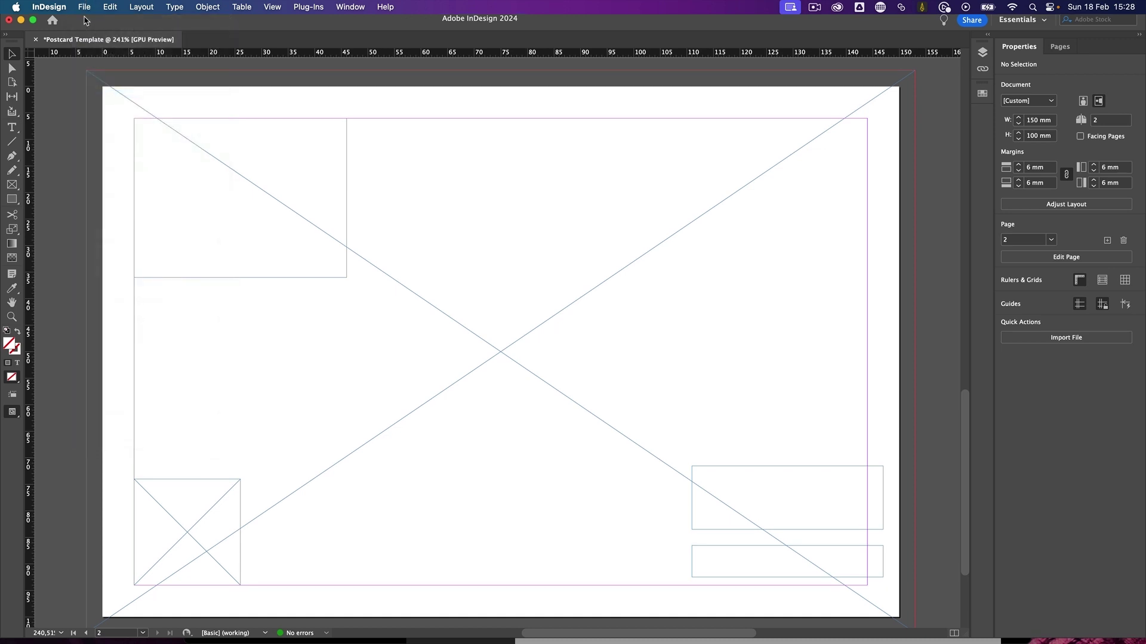
click(654, 284)
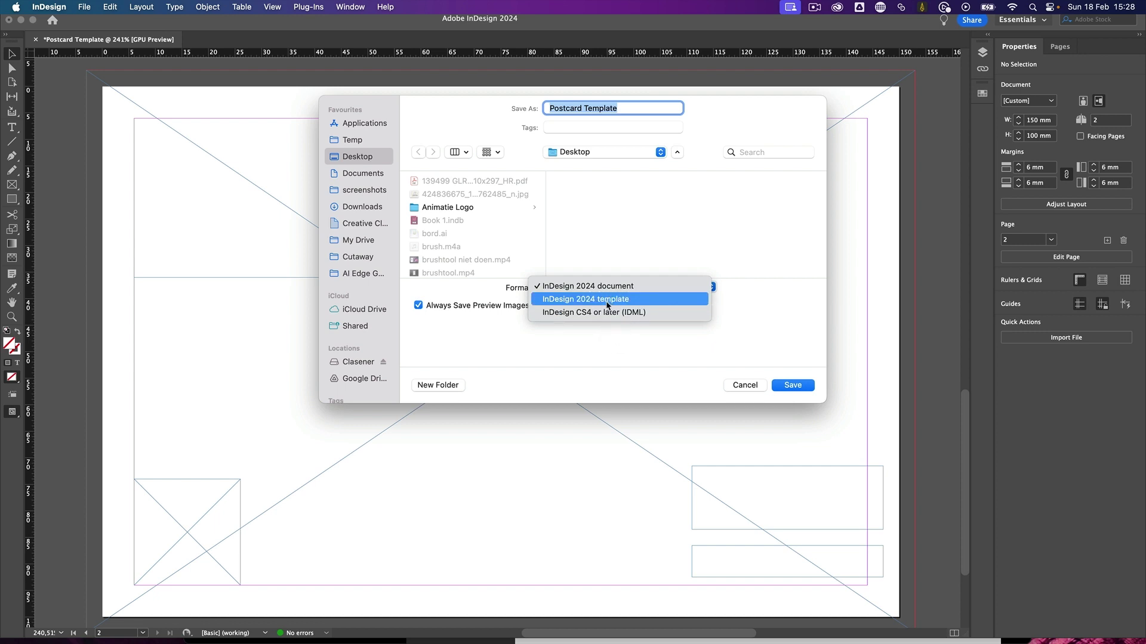
click(607, 306)
Create a new Postcard folder on the Desktop and save the template into it.
click(435, 385)
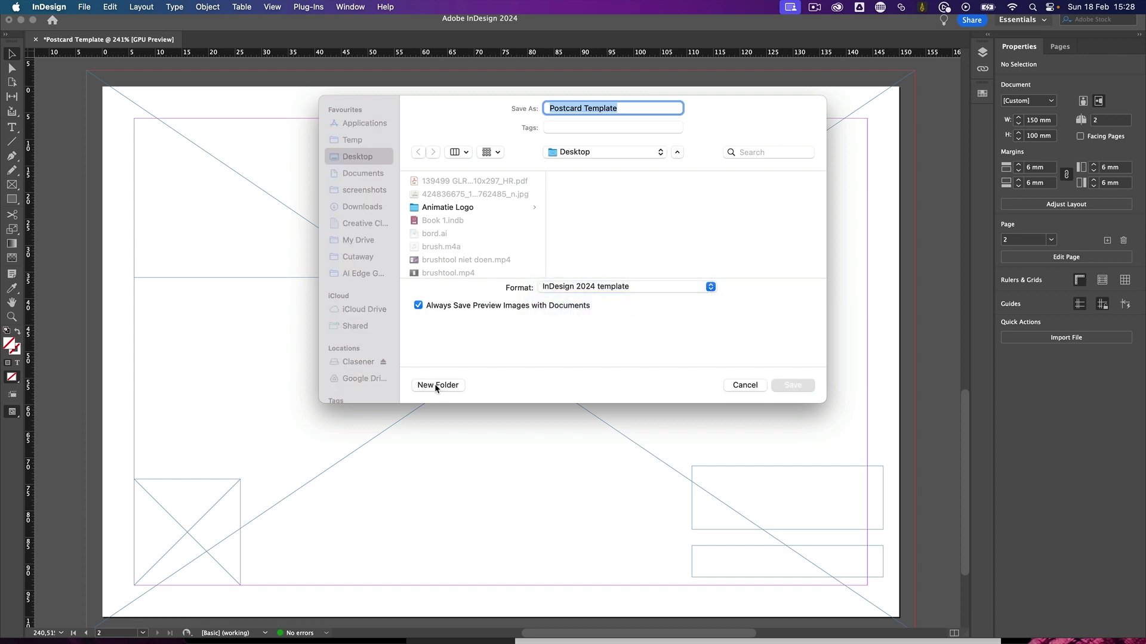
text(PostVCa)
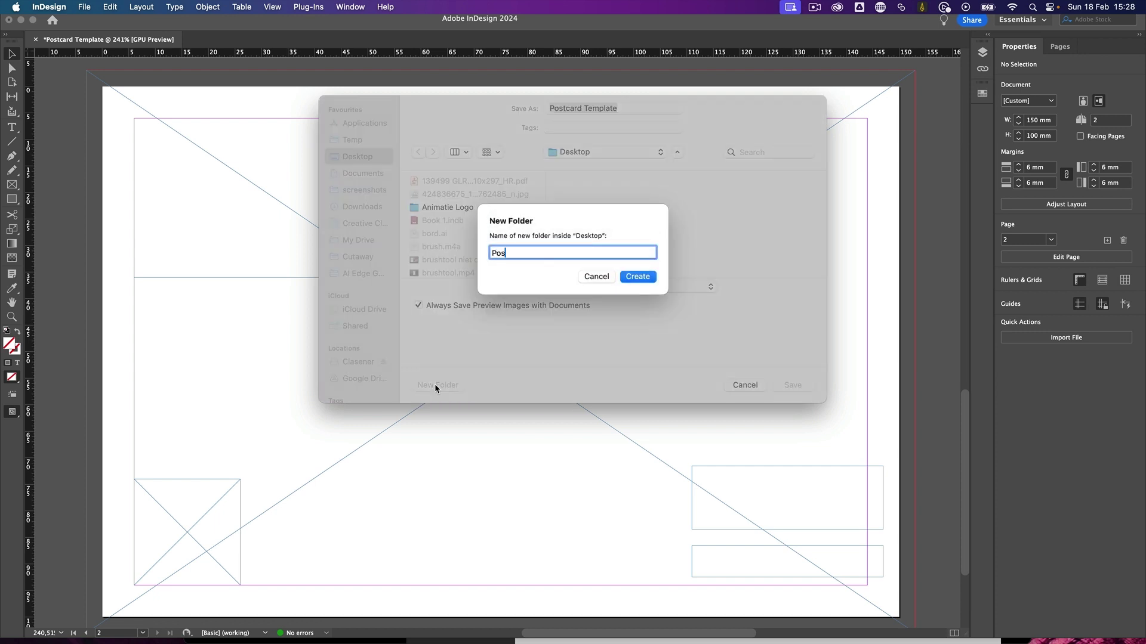
key(BackSpace)
key(BackSpace)
key(BackSpace)
text(card)
key(Return)
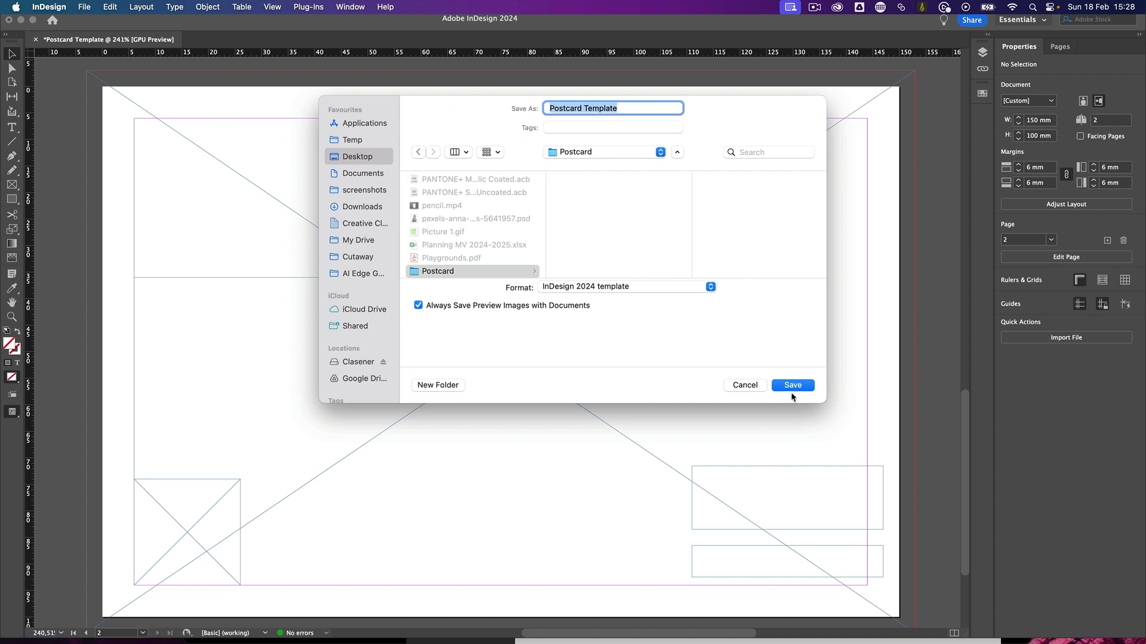
click(799, 388)
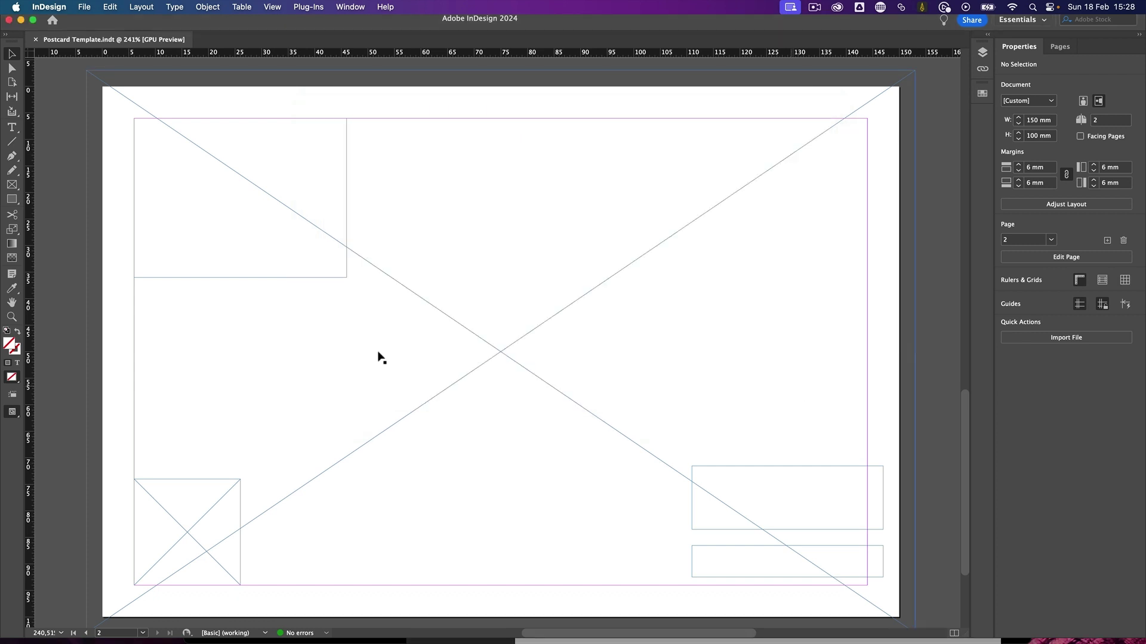
Close the postcard document and select Postcard Template.indt from the Postcard folder to open.
click(34, 40)
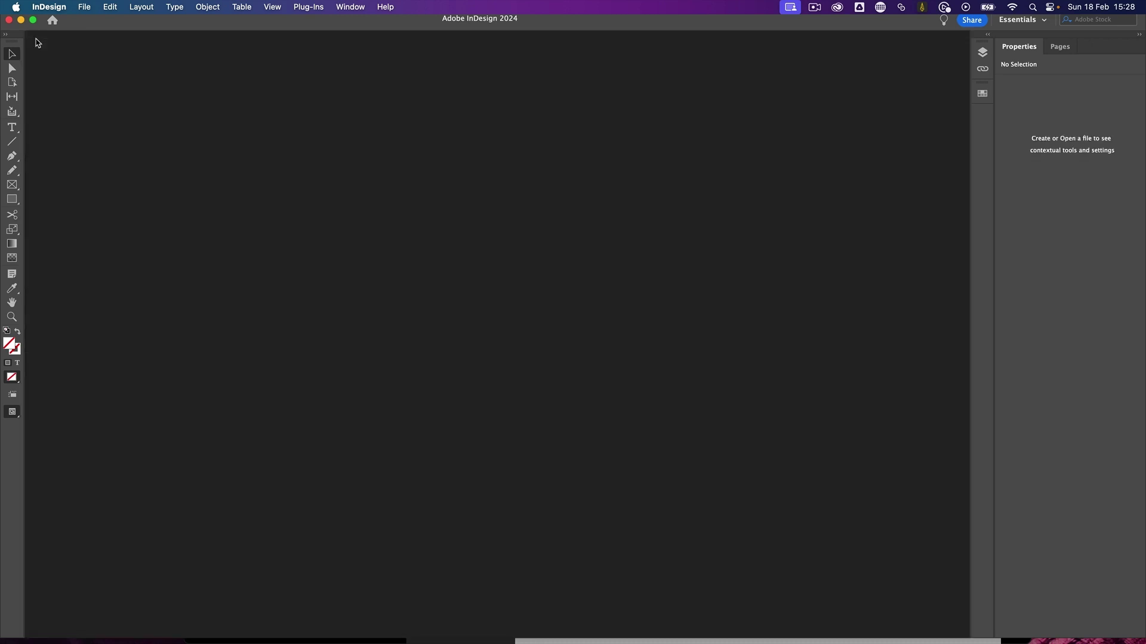
click(84, 7)
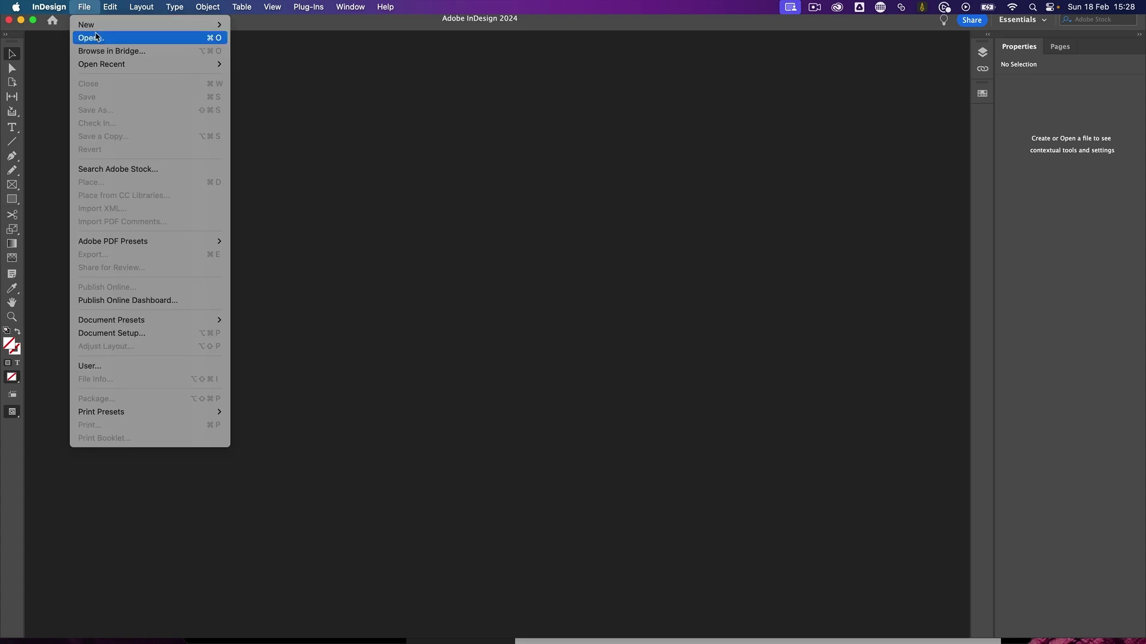
mouse_move(100, 31)
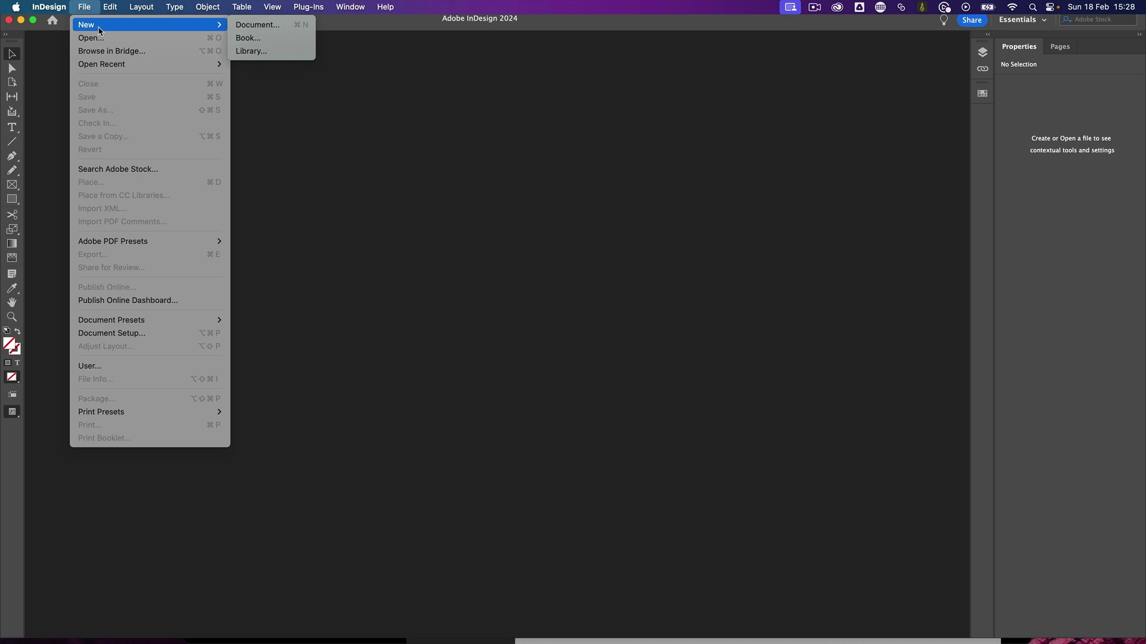
click(100, 43)
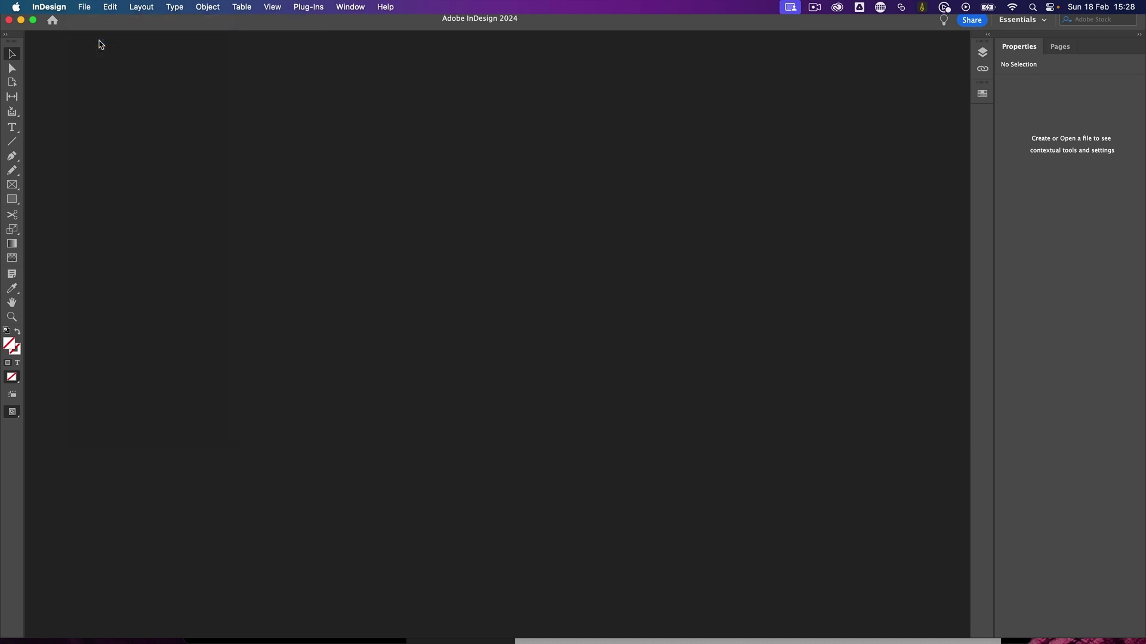
click(457, 184)
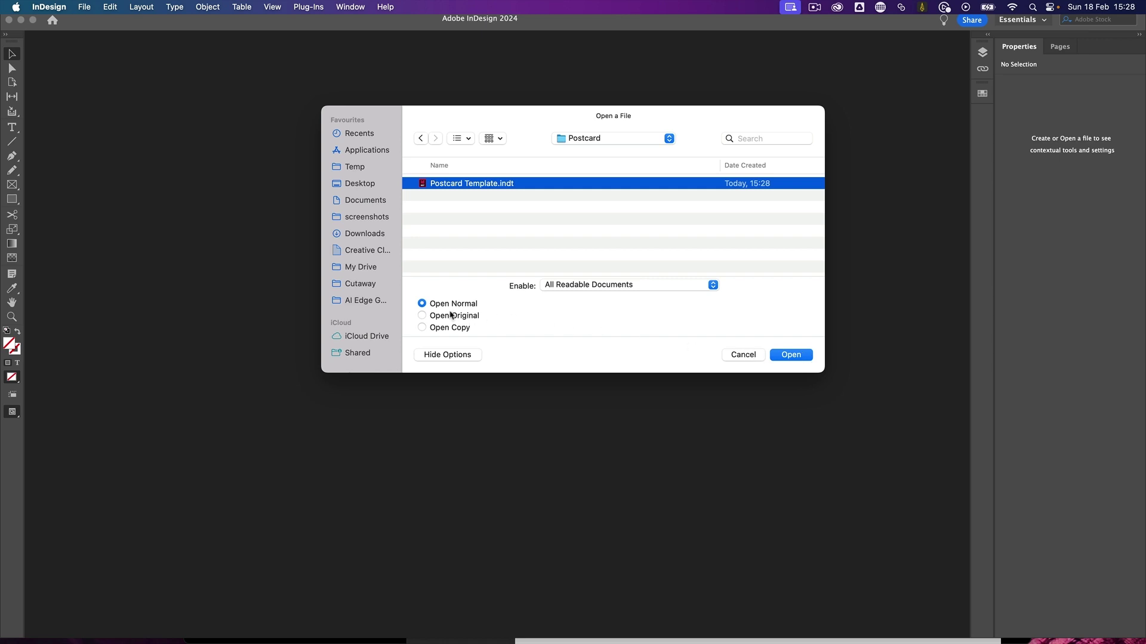
Open the template as an untitled document and check its text frame and full-page frame.
key(Return)
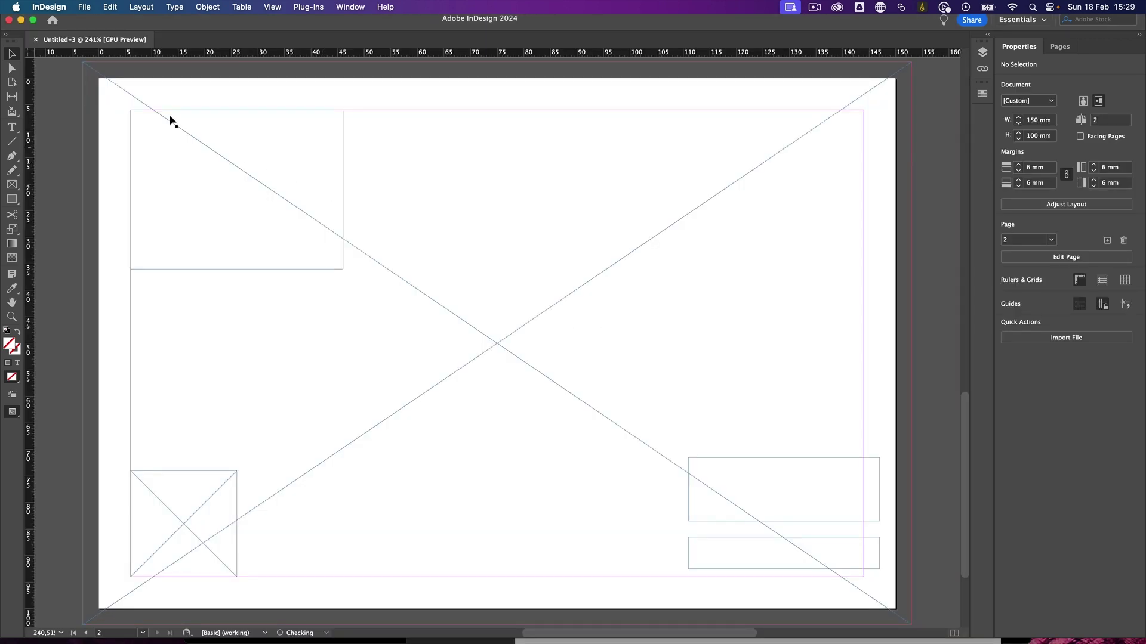
click(268, 131)
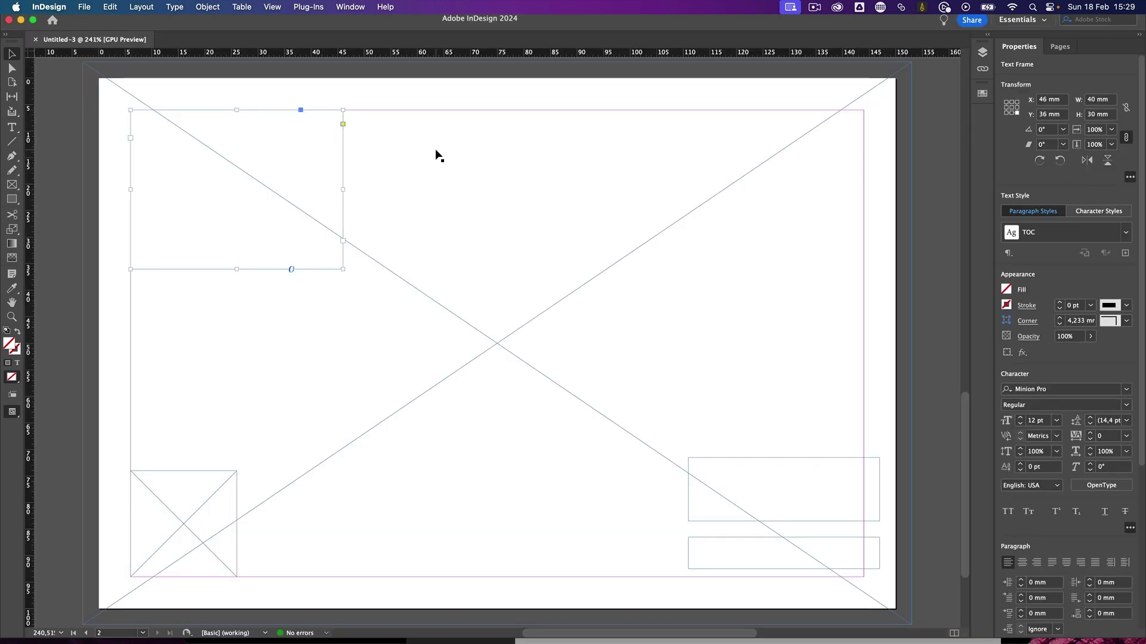
click(816, 146)
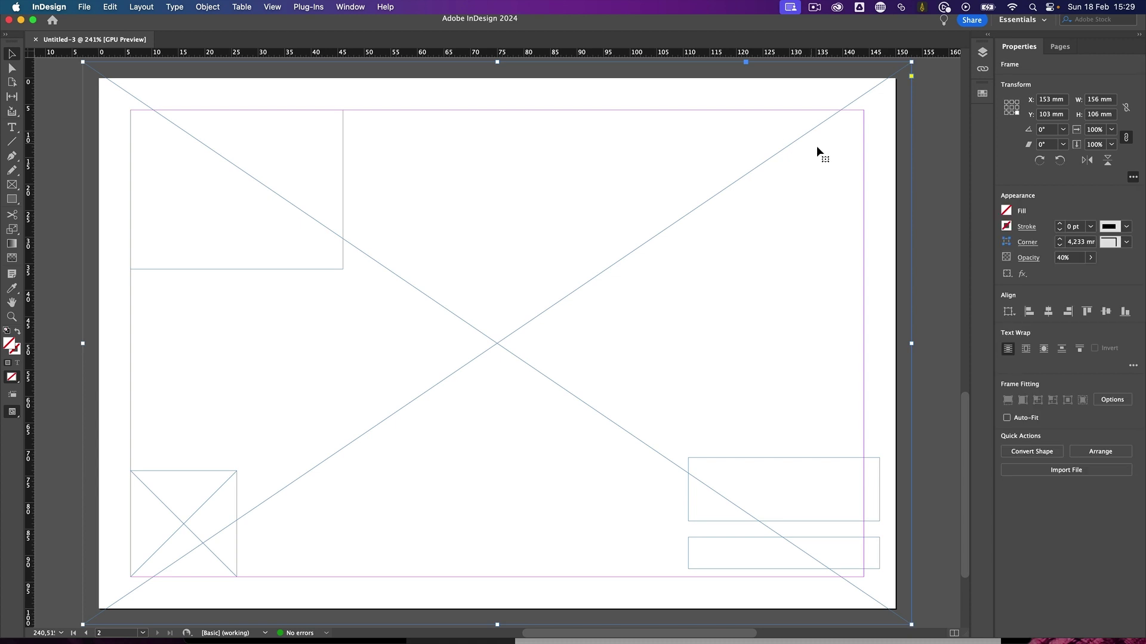
click(935, 155)
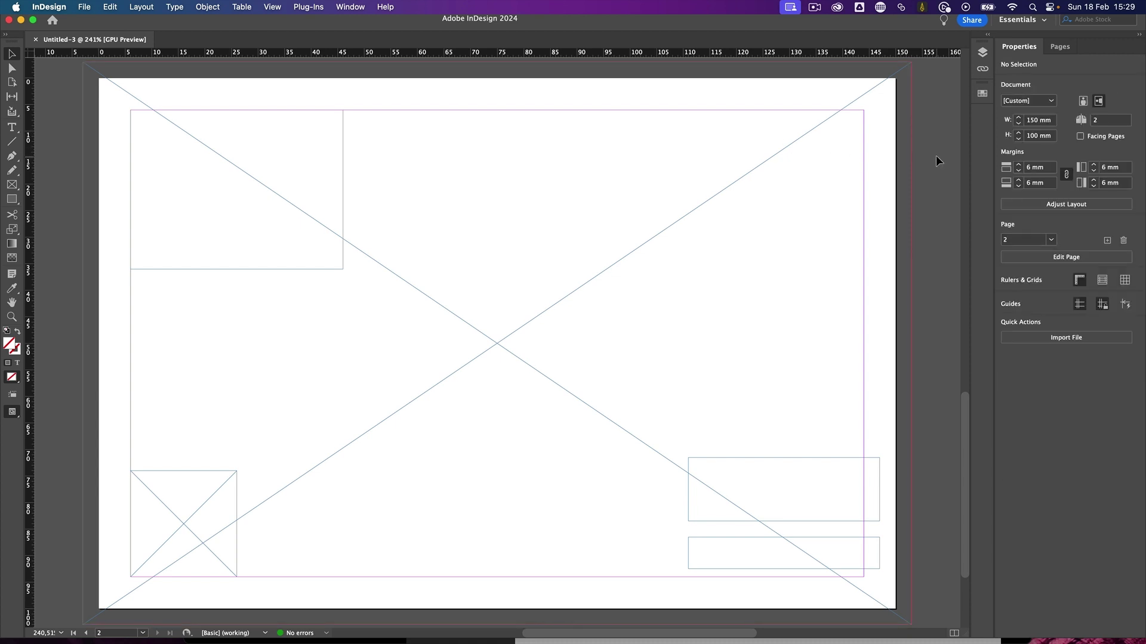
Save the new document as Postcard Concert.indd, replacing 'Template' with 'Concert' in the name.
key(super+s)
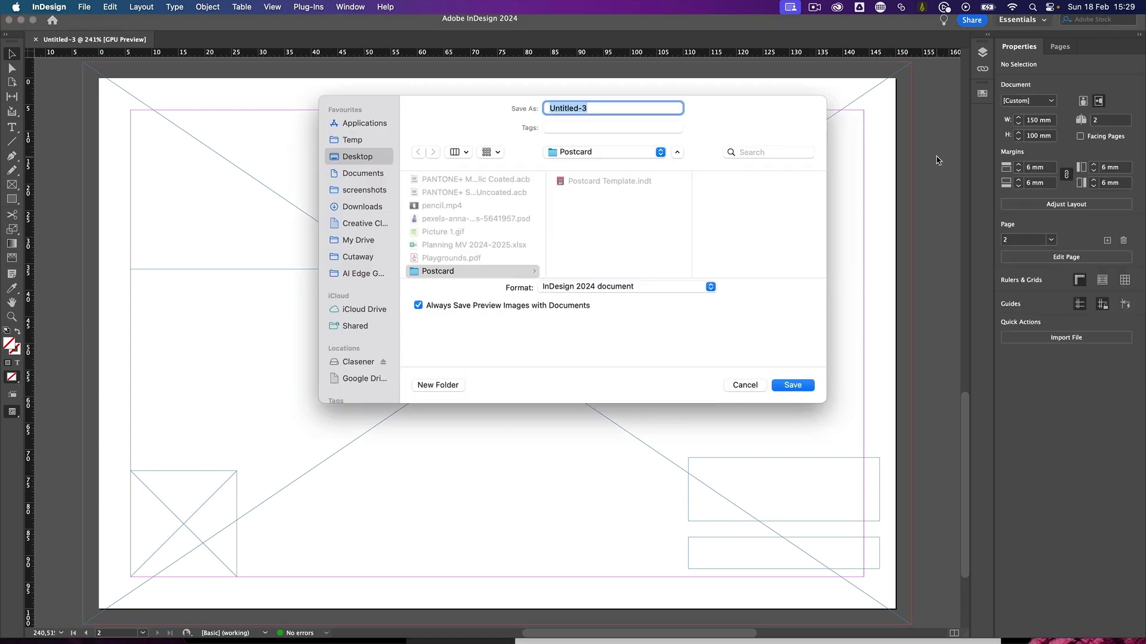
click(614, 182)
key(alt+BackSpace)
text(Concert)
click(793, 385)
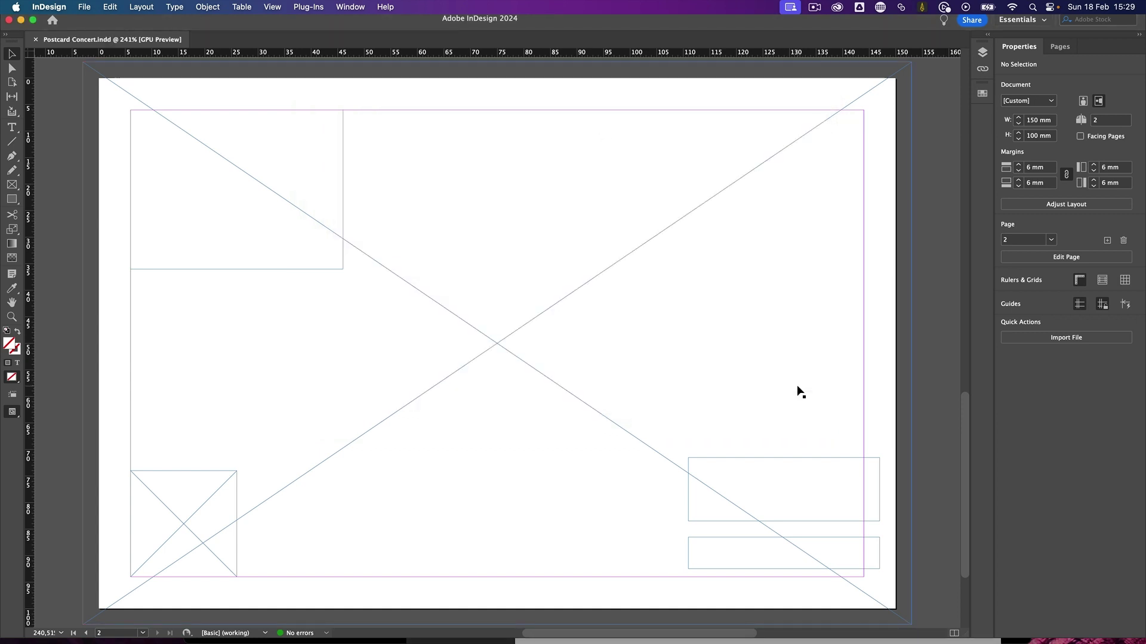